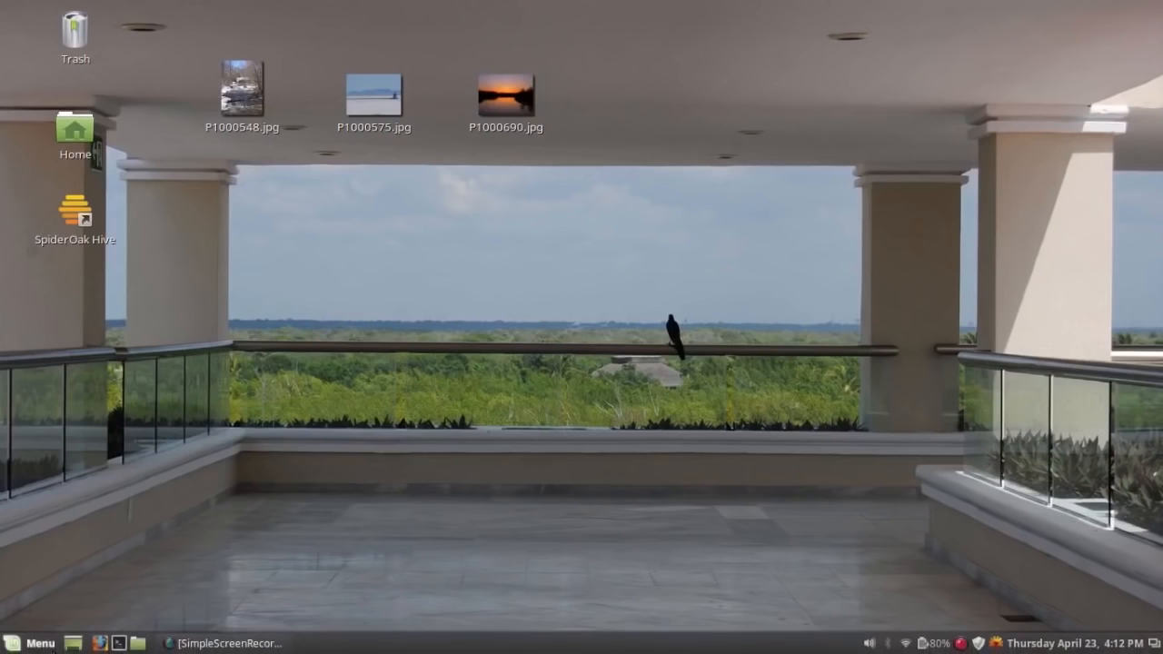
Launch VeraCrypt by searching 'vera' in the applications menu and move its window to the upper right.
{"action": "left_click", "coordinate": [41, 645]}
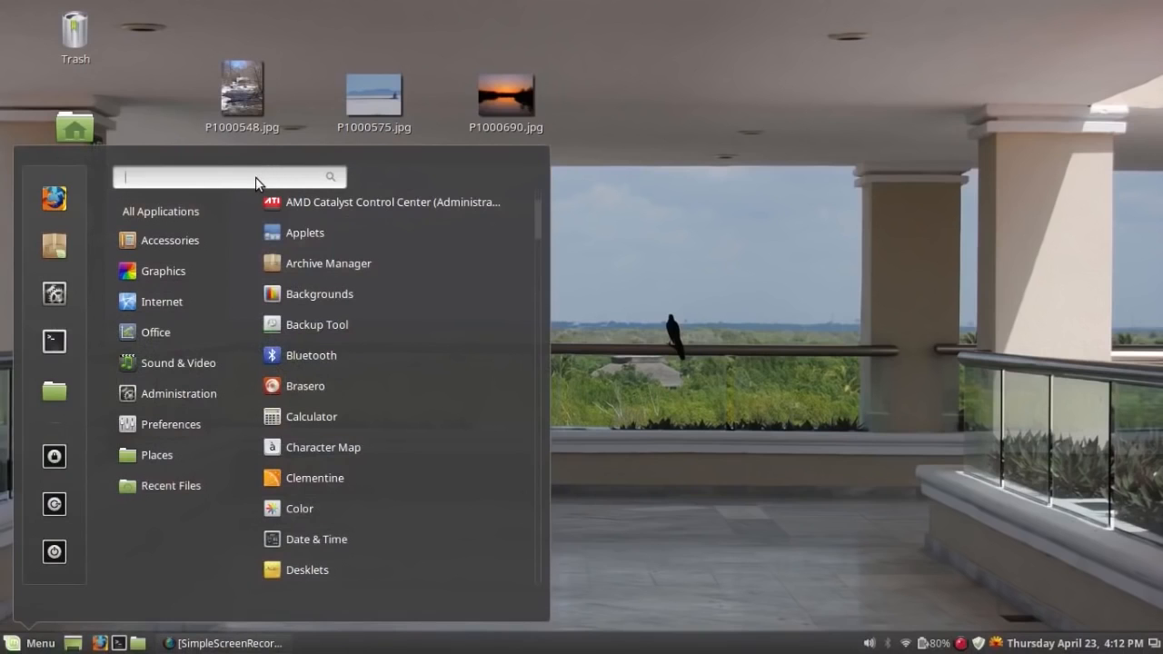
{"action": "type", "text": "vera"}
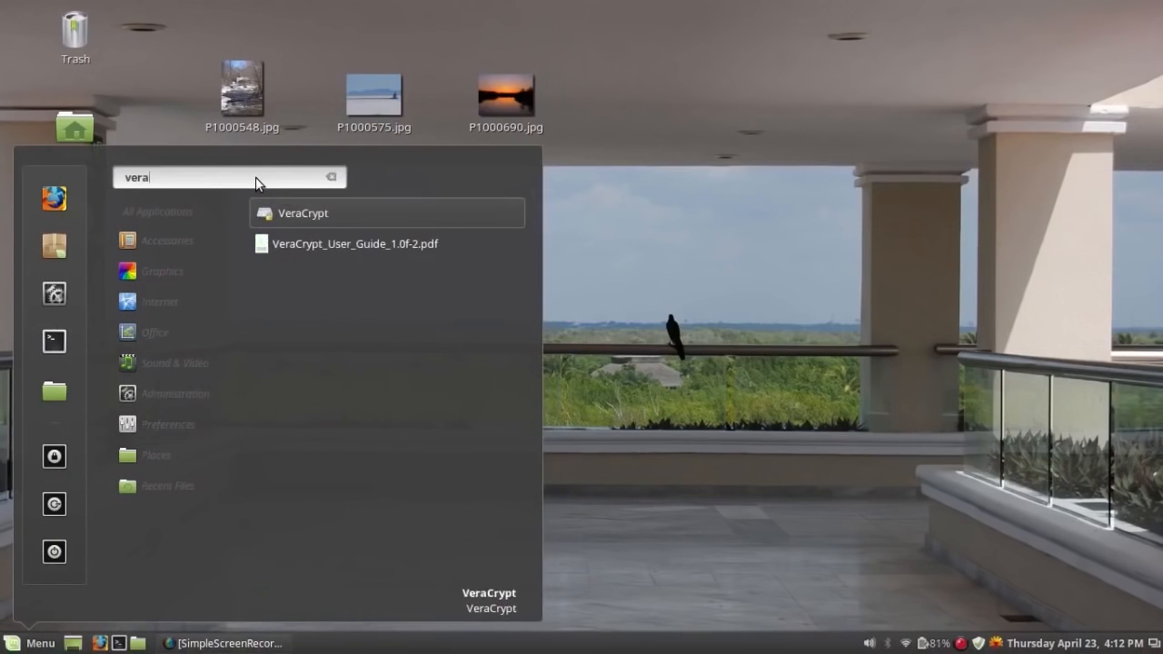
{"action": "left_click", "coordinate": [307, 214]}
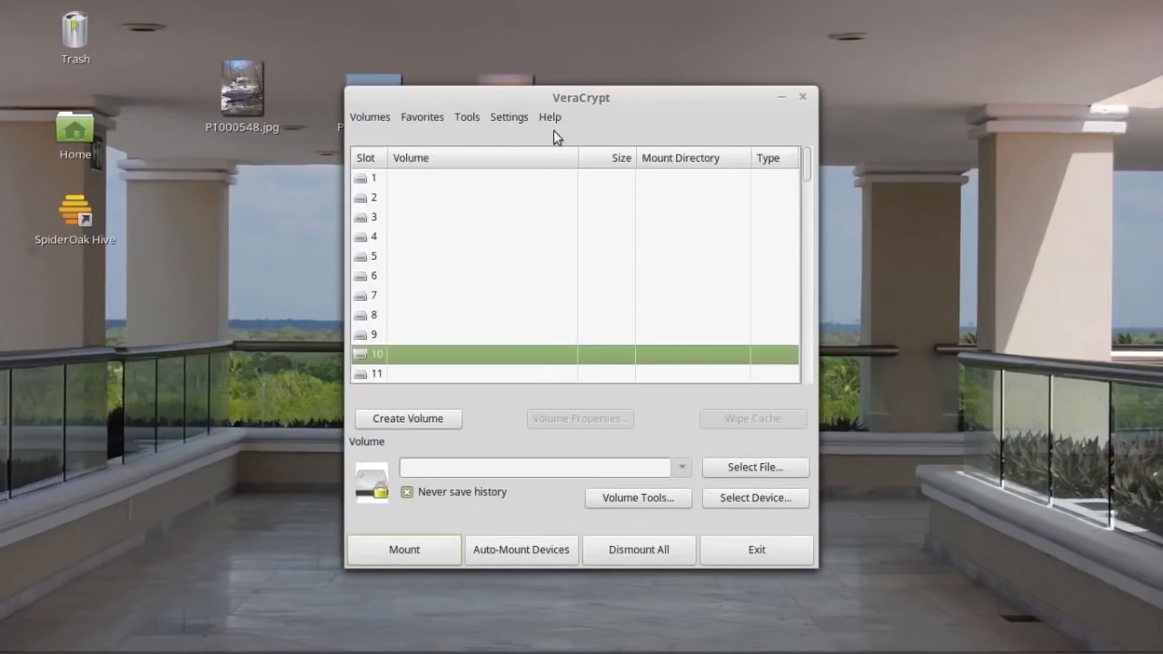
{"action": "left_click_drag", "start_coordinate": [575, 96], "coordinate": [599, 159]}
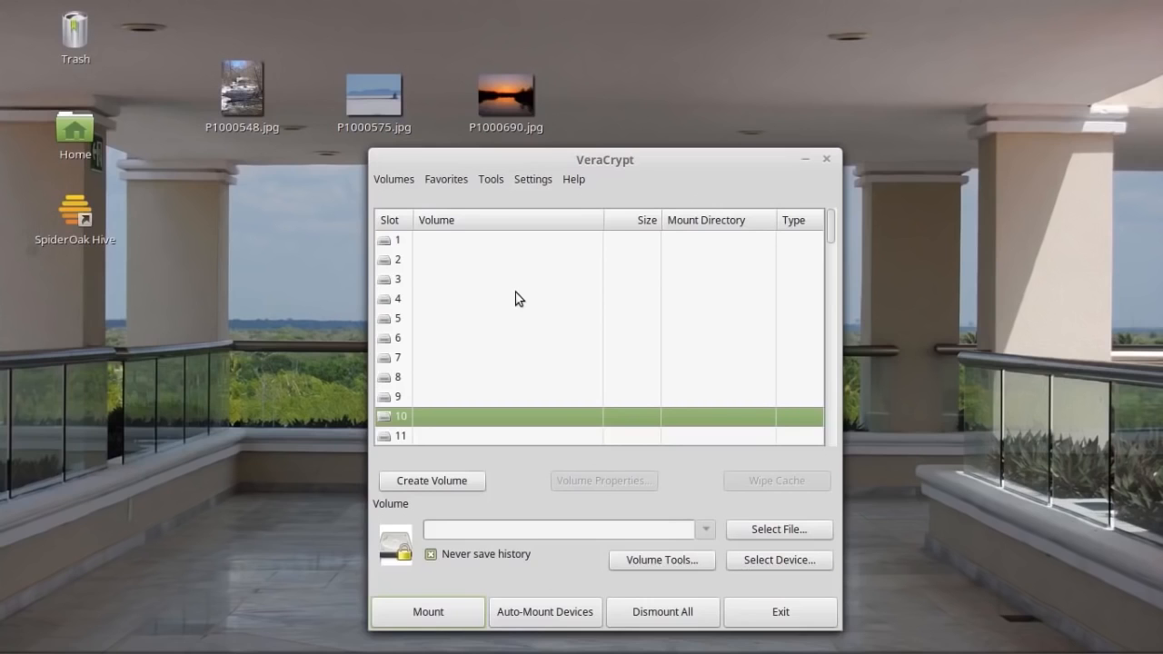
{"action": "left_click_drag", "start_coordinate": [604, 161], "coordinate": [528, 151]}
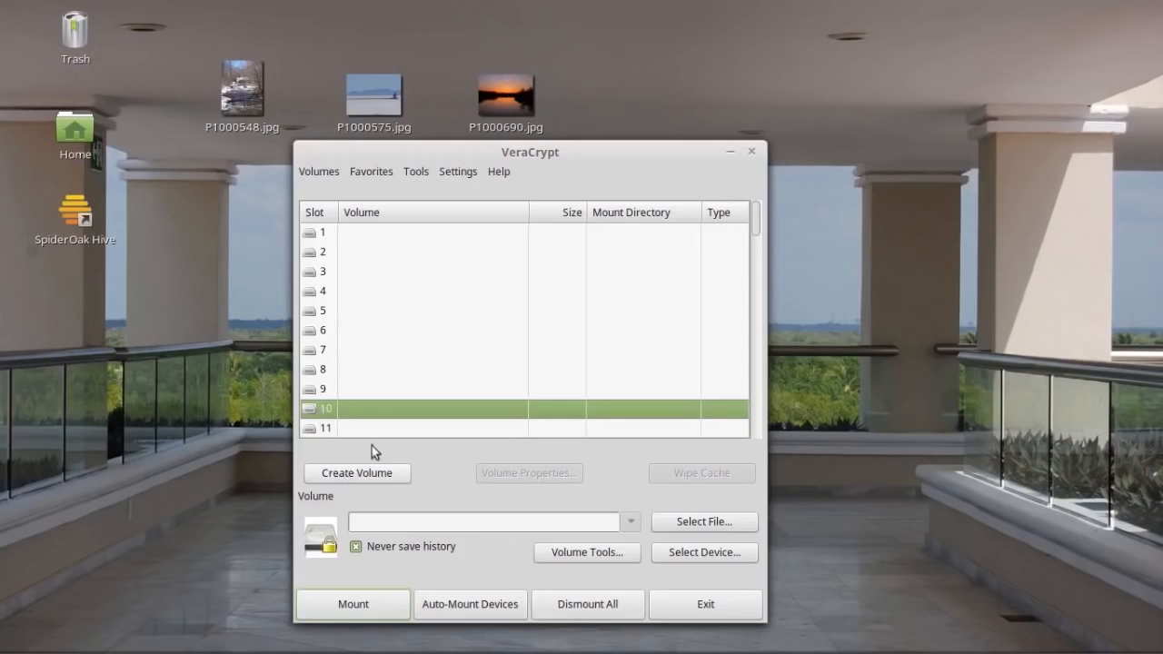
{"action": "left_click_drag", "start_coordinate": [517, 159], "coordinate": [800, 104]}
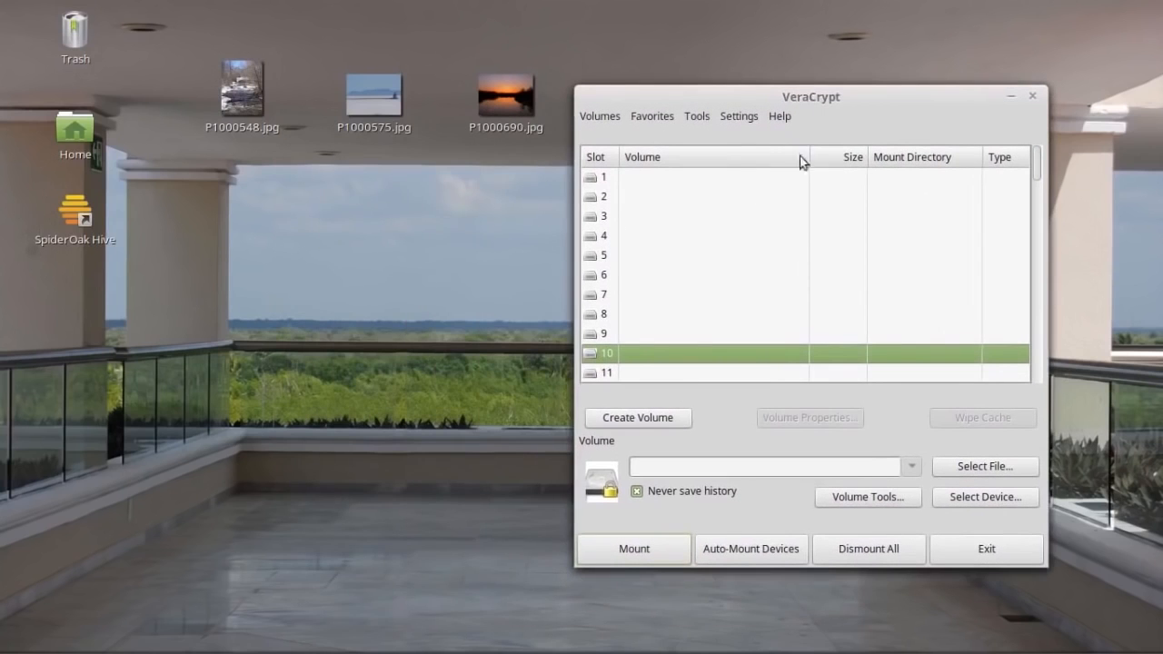
Start a new volume as a standard VeraCrypt encrypted file container.
{"action": "left_click", "coordinate": [641, 420]}
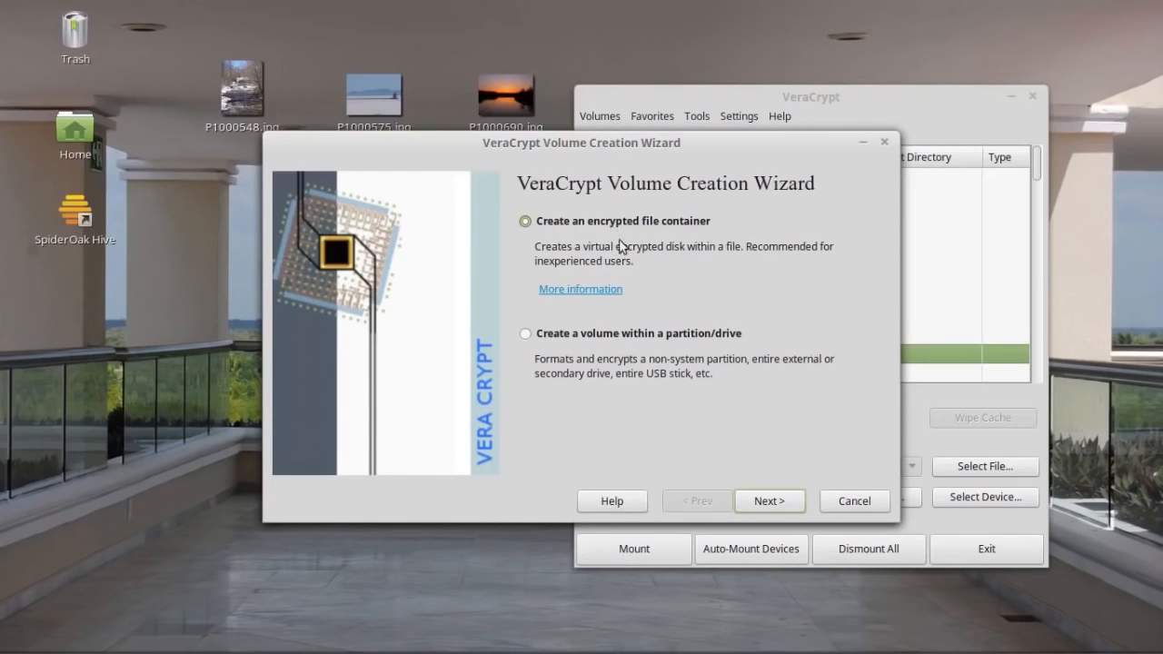
{"action": "left_click", "coordinate": [766, 499]}
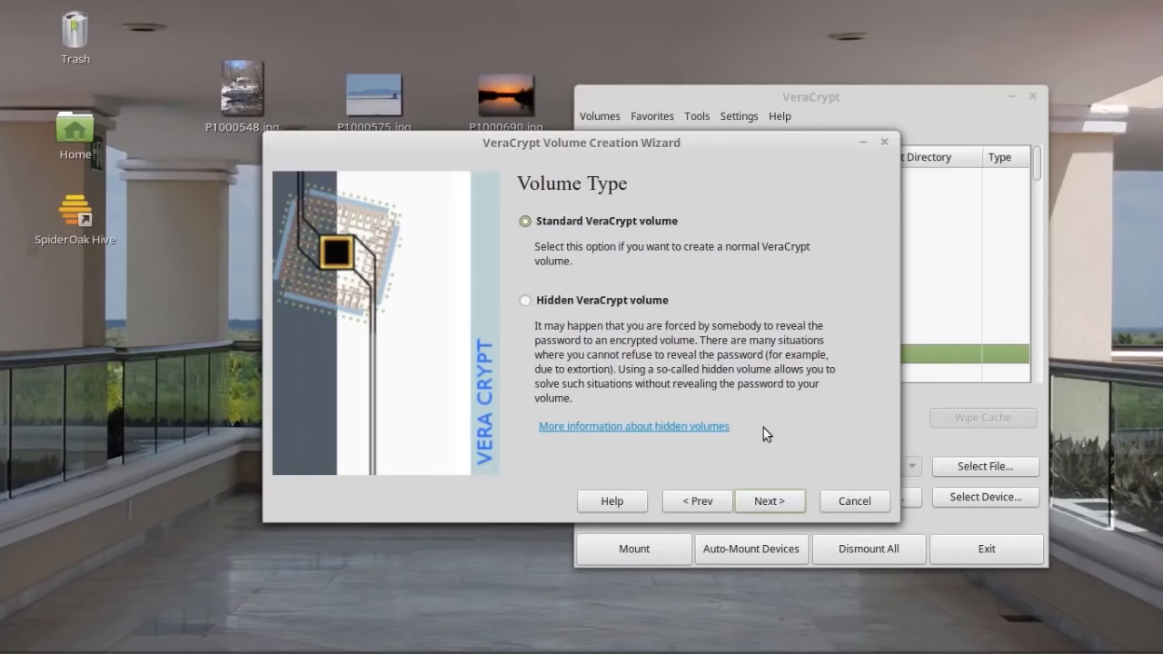
{"action": "left_click", "coordinate": [769, 501]}
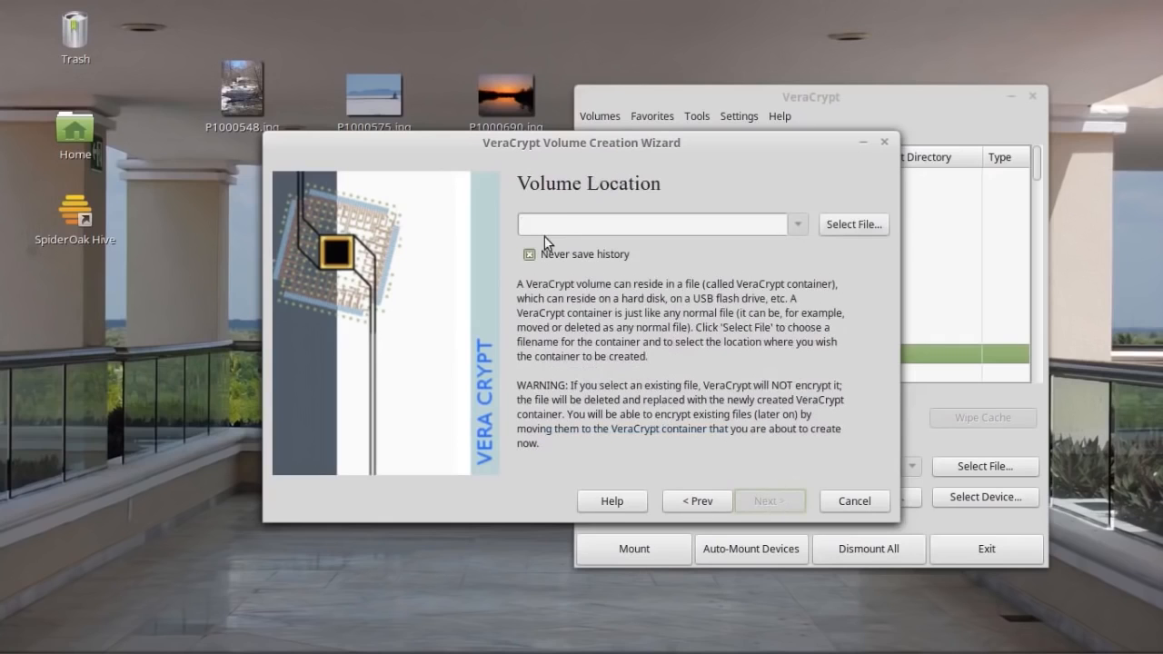
Set the container file location to test_container on the Desktop.
{"action": "left_click", "coordinate": [856, 227]}
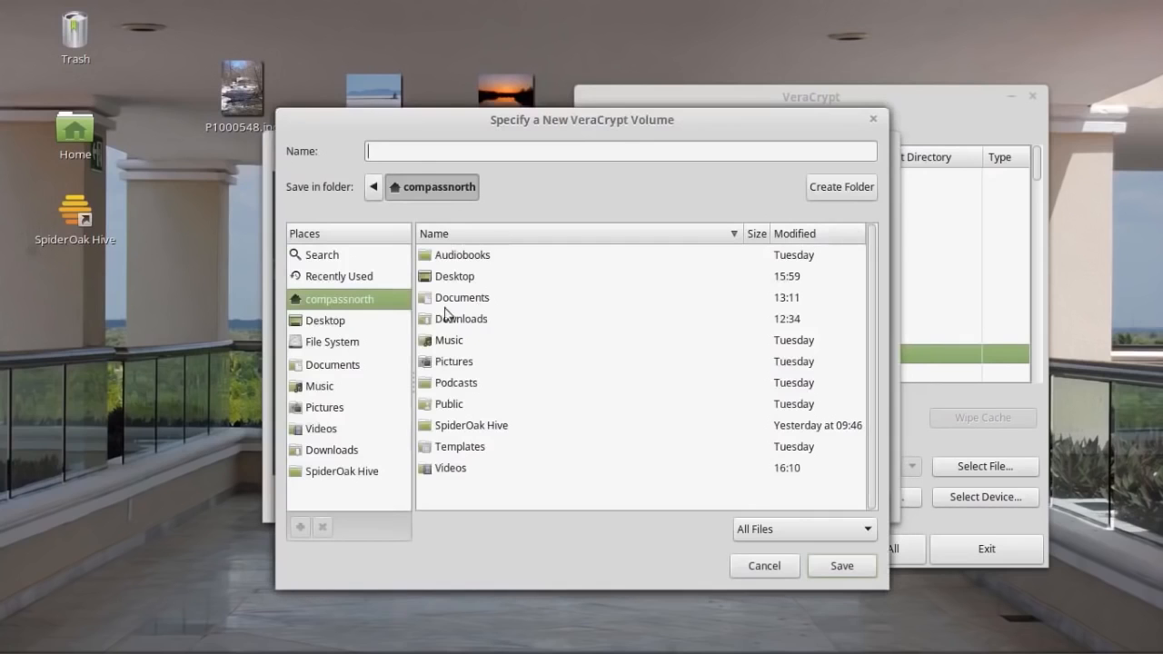
{"action": "left_click", "coordinate": [330, 322]}
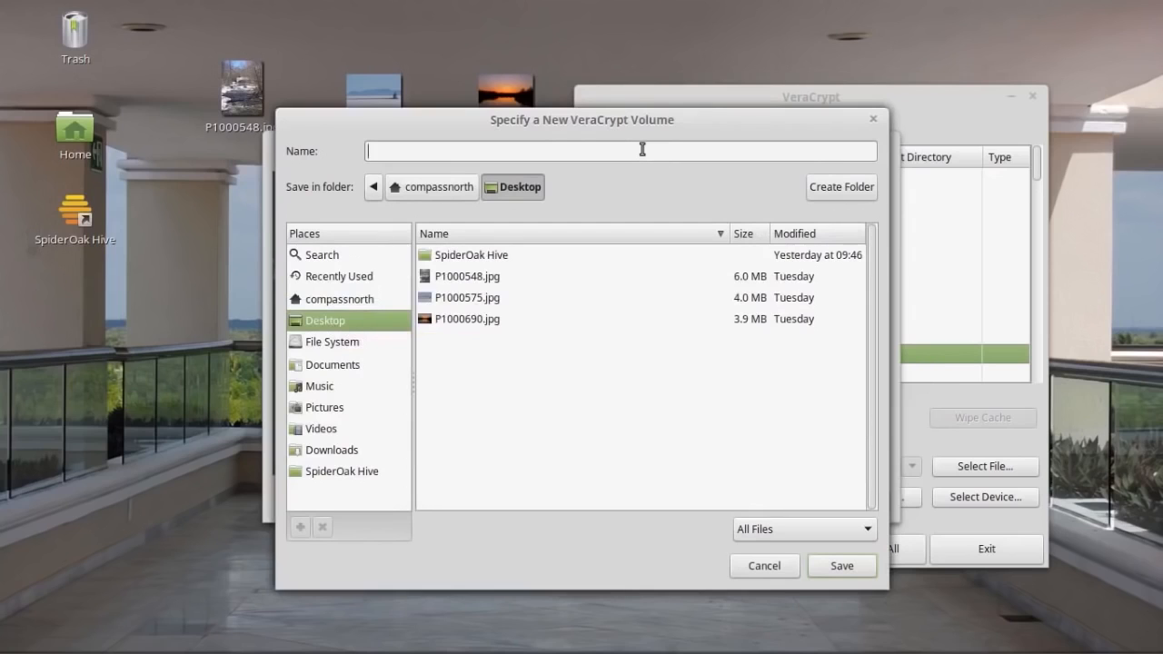
{"action": "type", "text": "test_container"}
{"action": "left_click", "coordinate": [840, 566]}
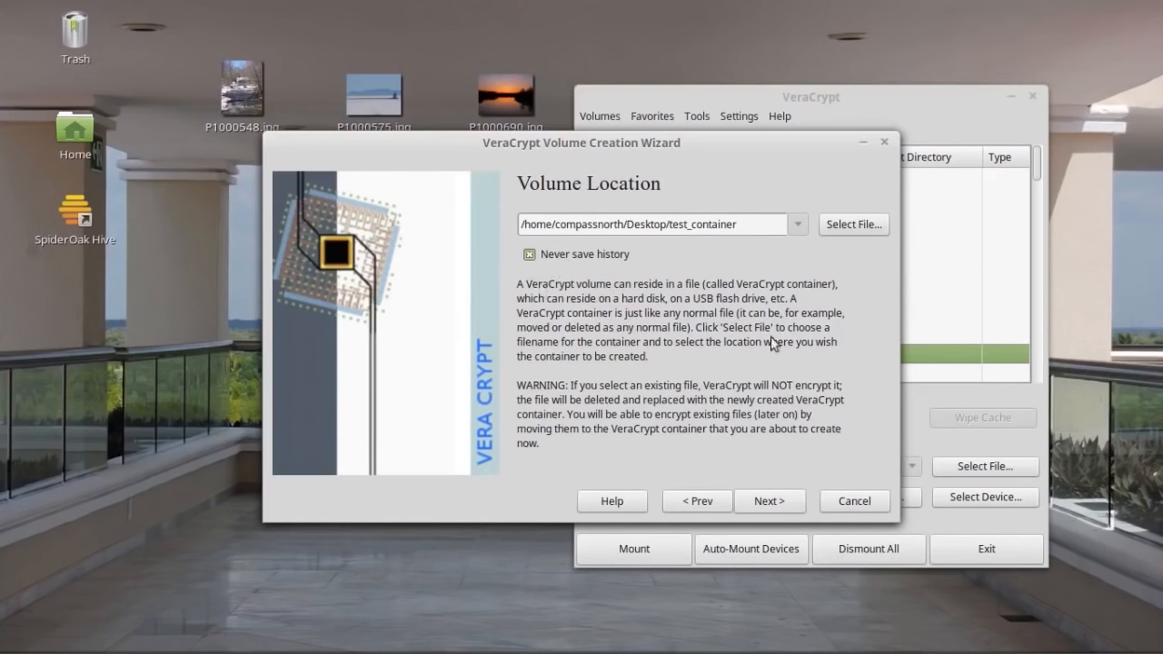
{"action": "left_click", "coordinate": [774, 502]}
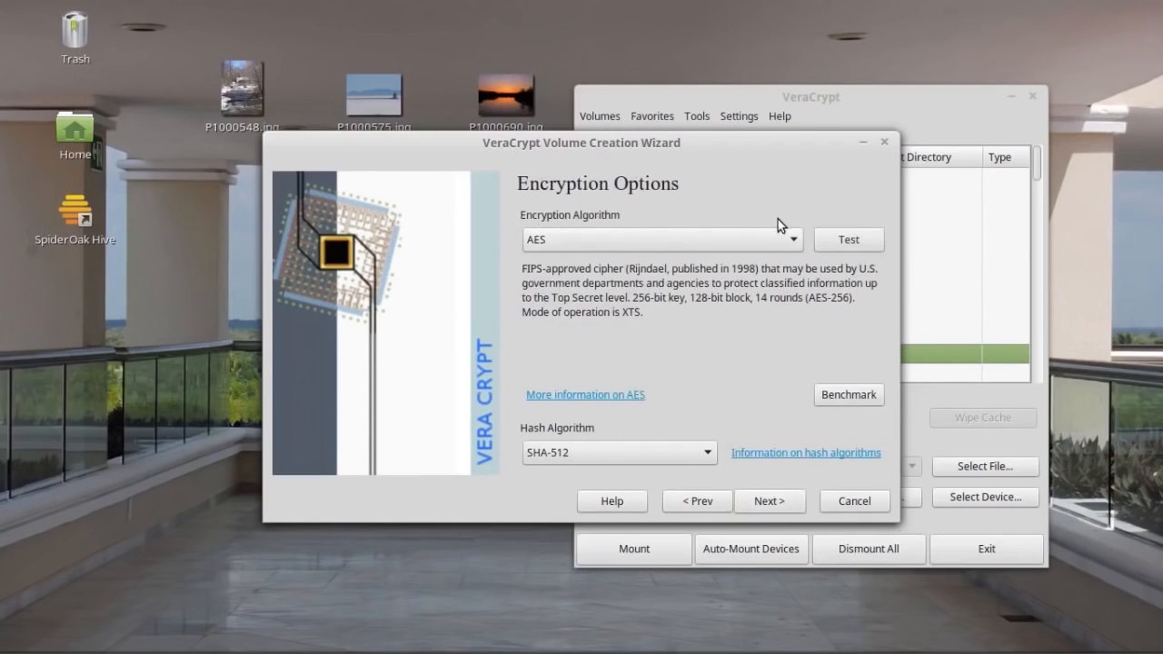
Choose Serpent encryption and keep SHA-512 as the hash algorithm.
{"action": "left_click", "coordinate": [793, 239]}
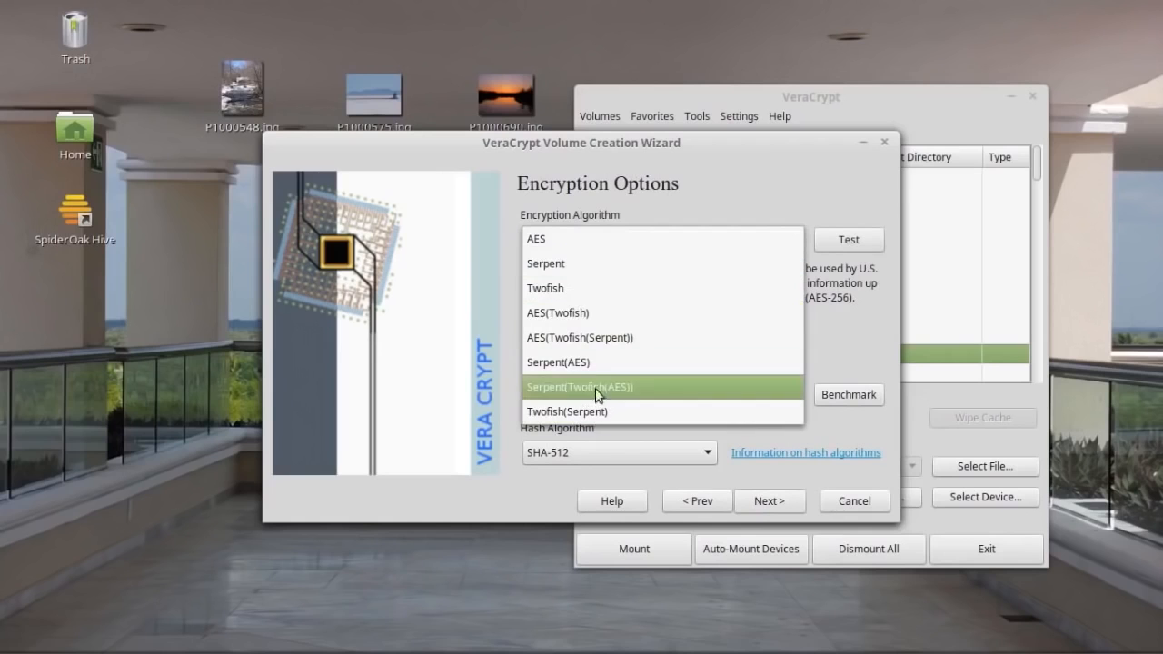
{"action": "left_click", "coordinate": [561, 272]}
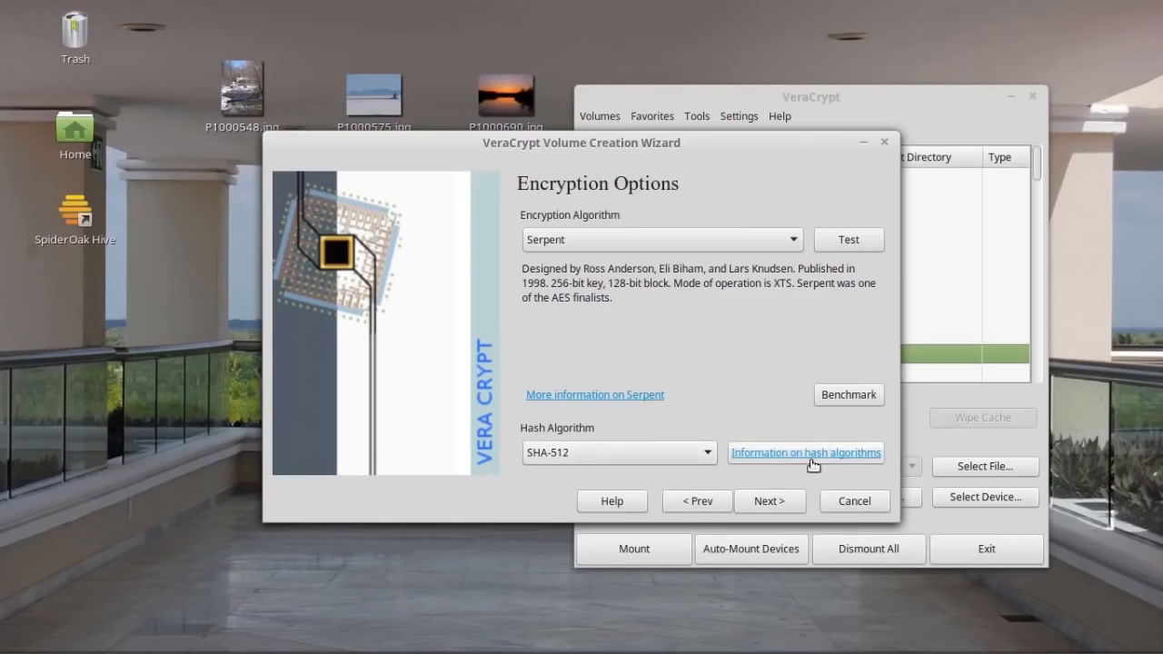
{"action": "left_click", "coordinate": [710, 453]}
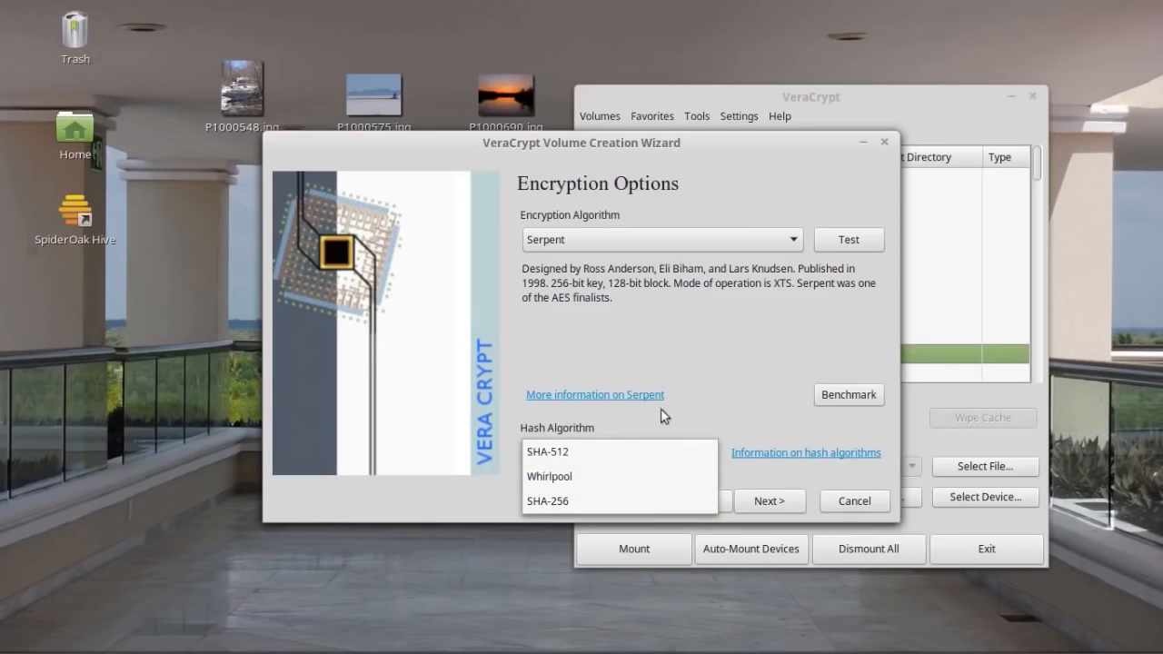
{"action": "left_click", "coordinate": [776, 390]}
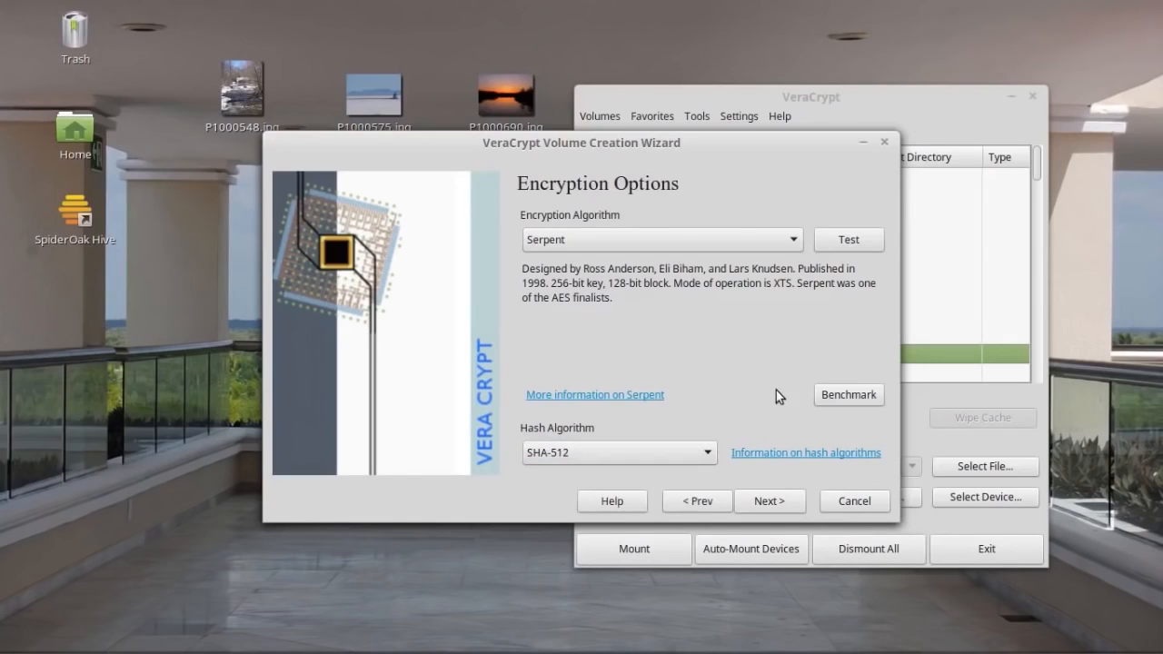
{"action": "left_click", "coordinate": [767, 506]}
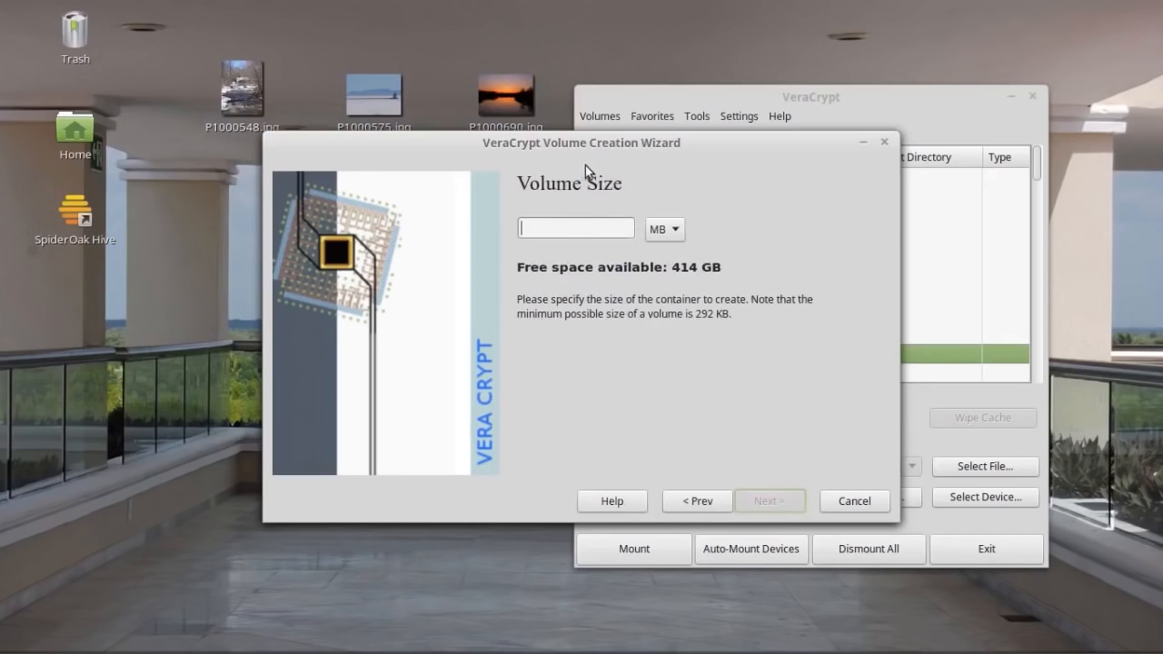
Move the wizard aside and box-select the three JPG photos on the desktop.
{"action": "left_click_drag", "start_coordinate": [562, 147], "coordinate": [734, 209]}
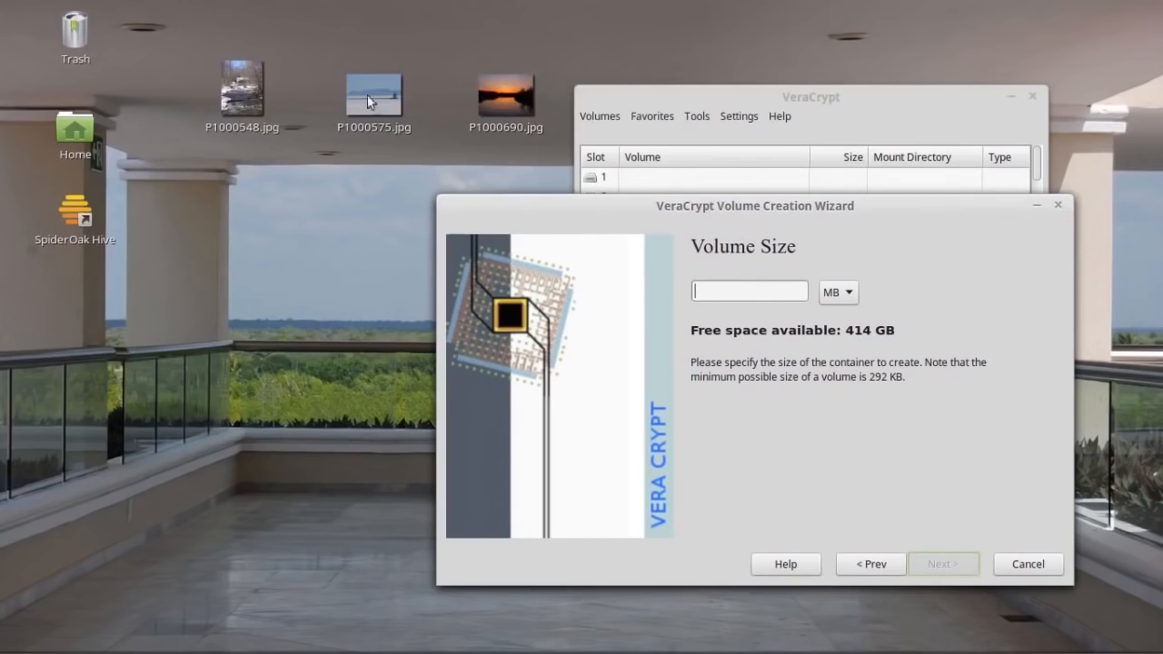
{"action": "left_click_drag", "start_coordinate": [186, 45], "coordinate": [560, 163]}
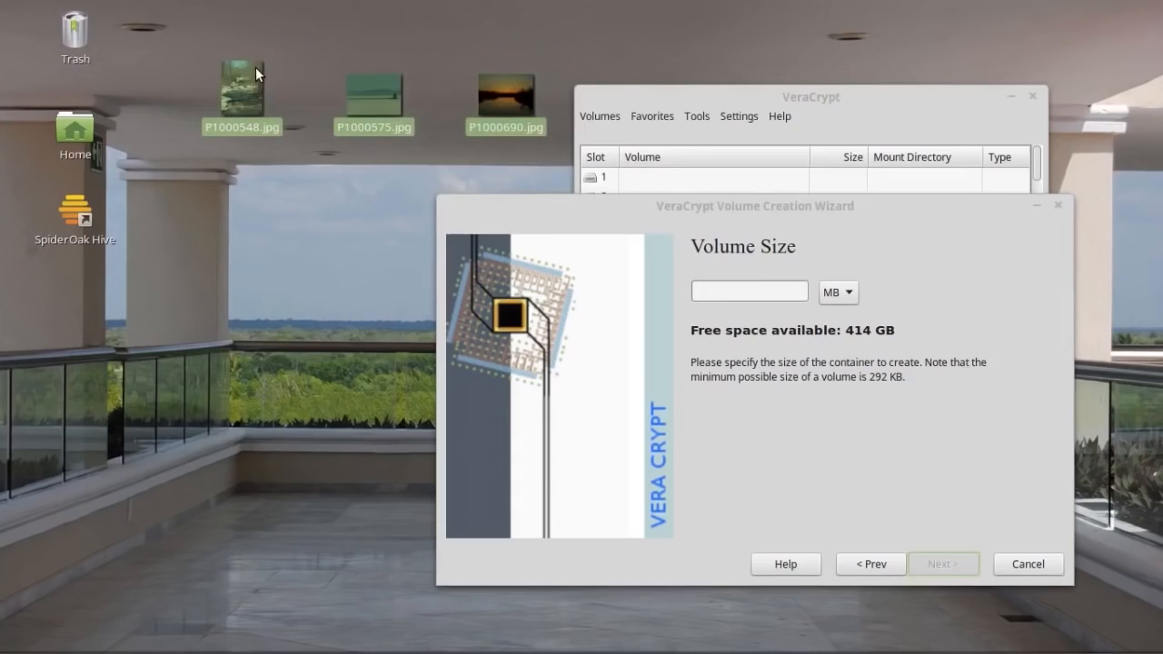
{"action": "right_click", "coordinate": [238, 94]}
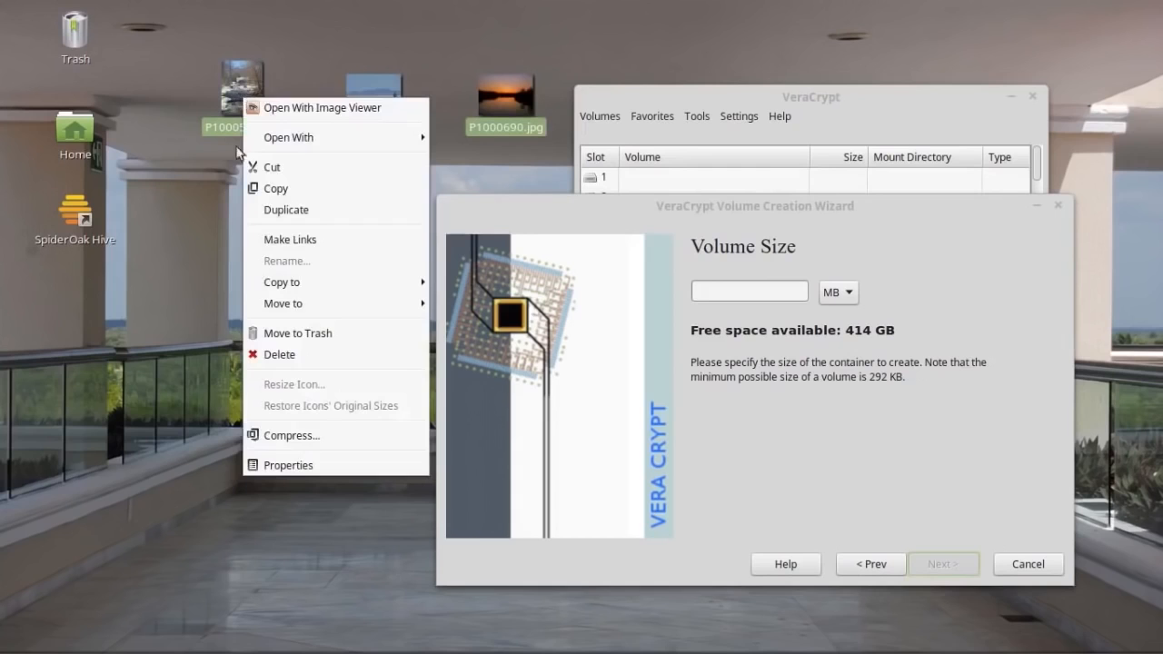
{"action": "left_click", "coordinate": [299, 466]}
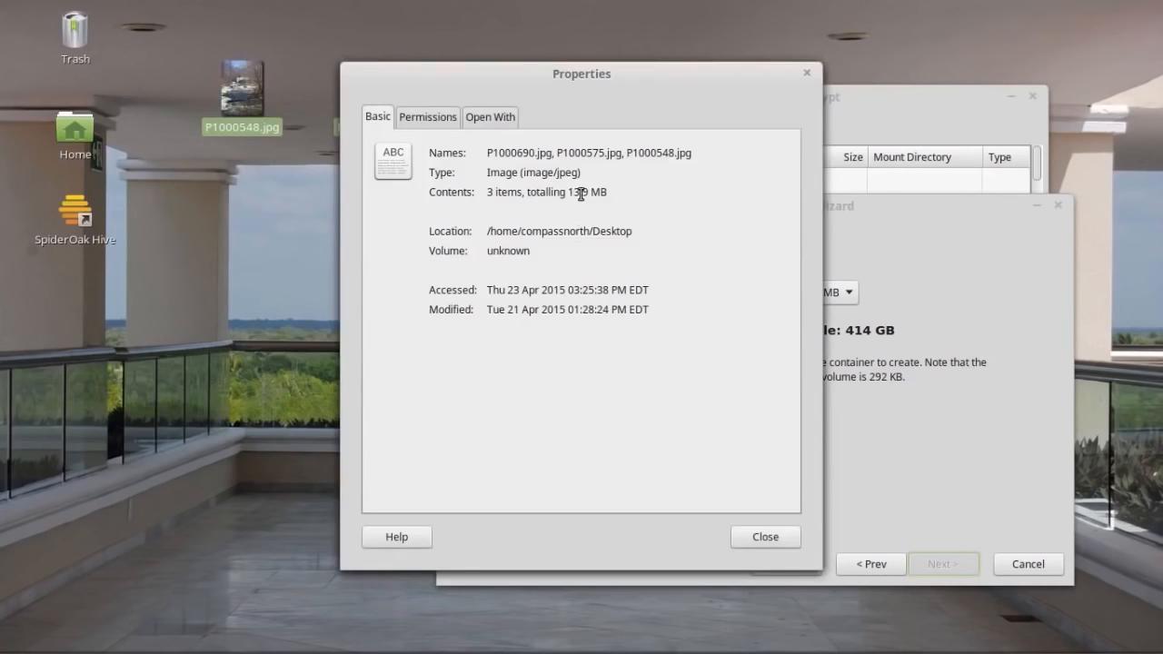
{"action": "left_click", "coordinate": [772, 541]}
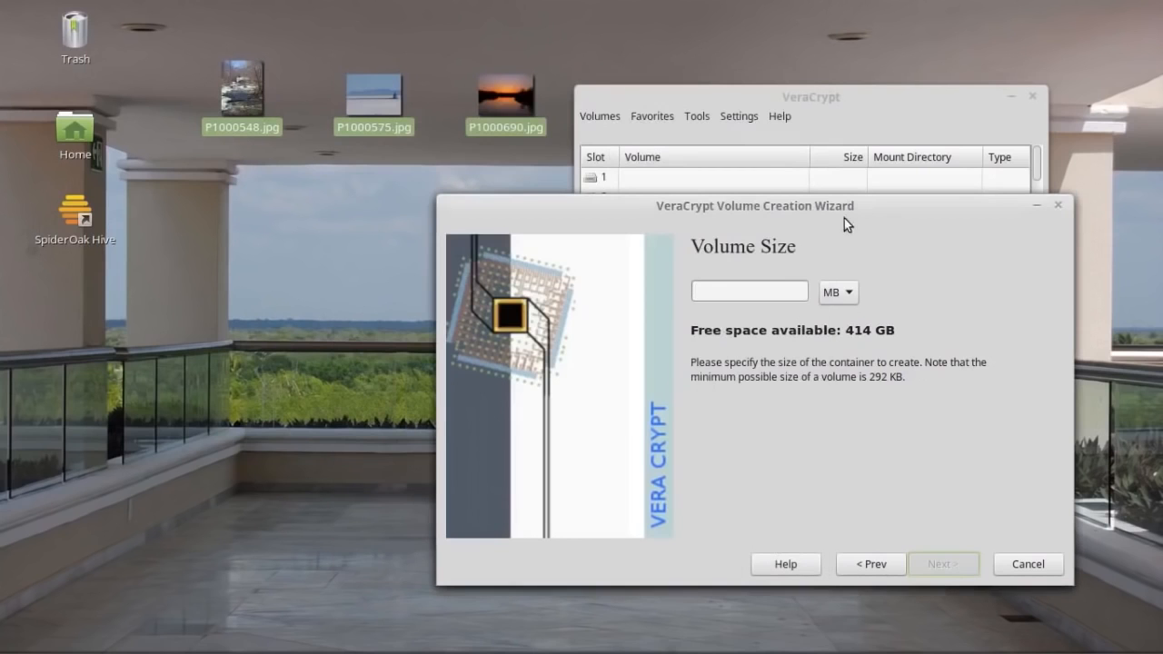
{"action": "left_click_drag", "start_coordinate": [836, 212], "coordinate": [630, 195]}
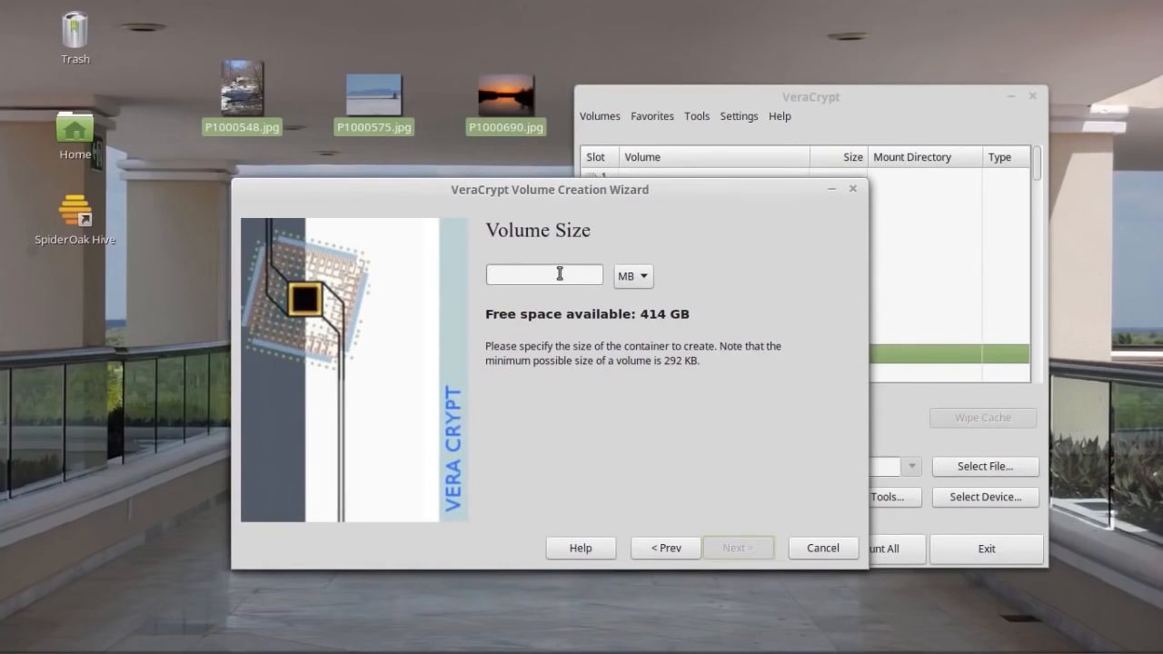
Make the container 20 MB in size.
{"action": "type", "text": "20"}
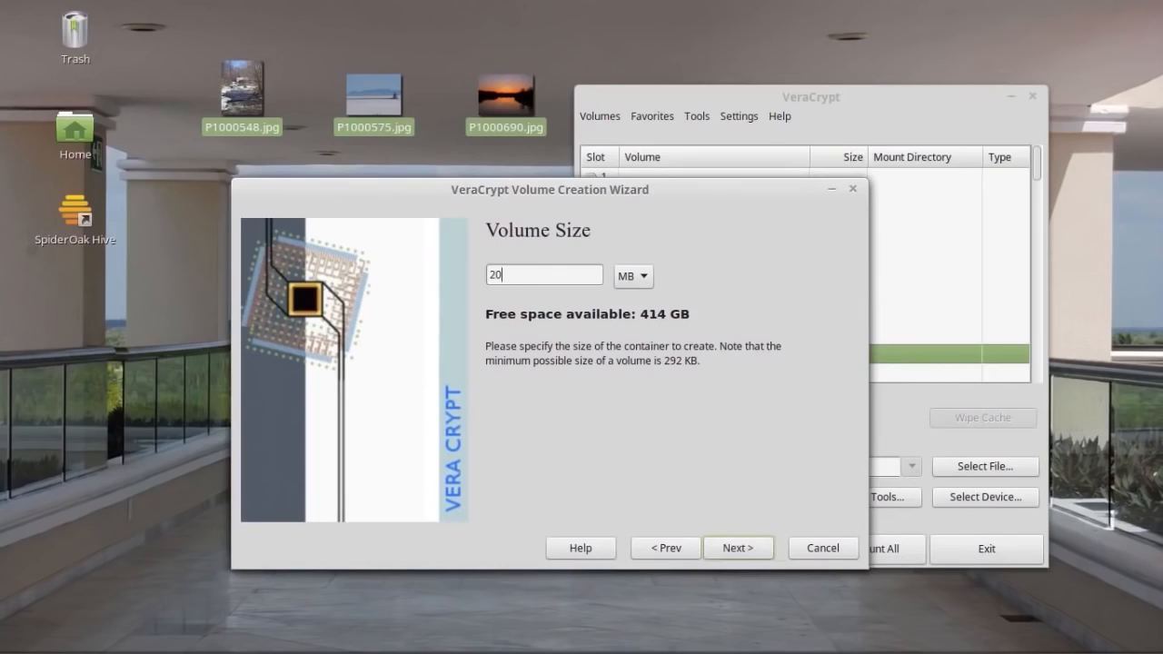
{"action": "left_click", "coordinate": [738, 548]}
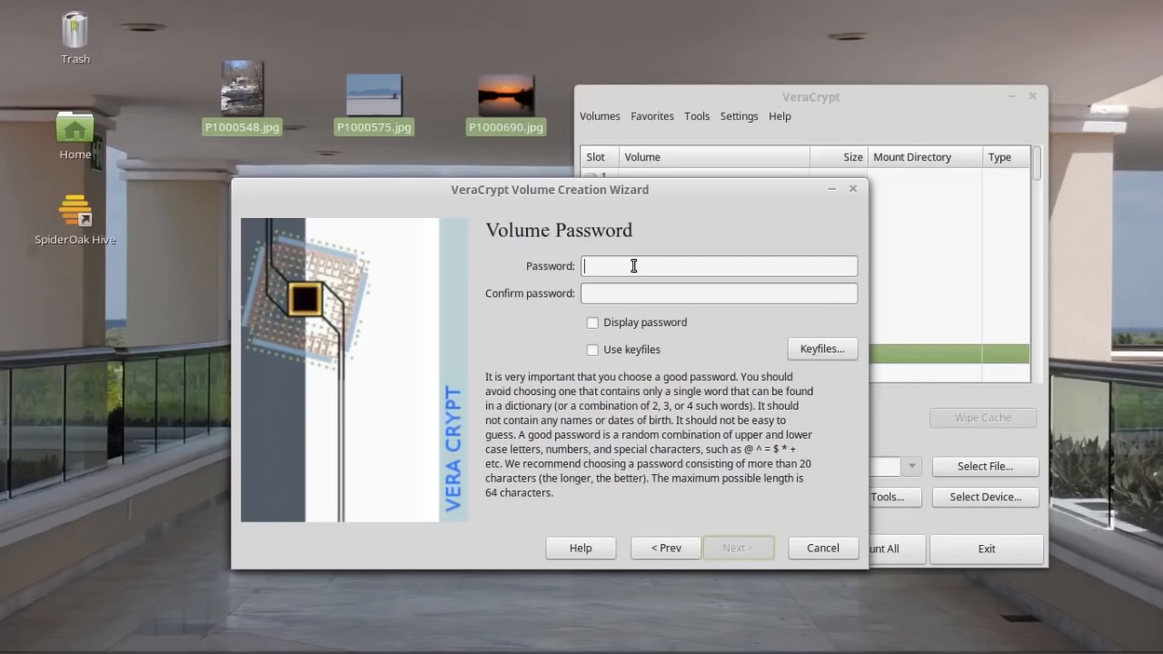
Enter the four-character volume password in both the Password and Confirm fields.
{"action": "type", "text": "****"}
{"action": "left_click", "coordinate": [649, 290]}
{"action": "type", "text": "****"}
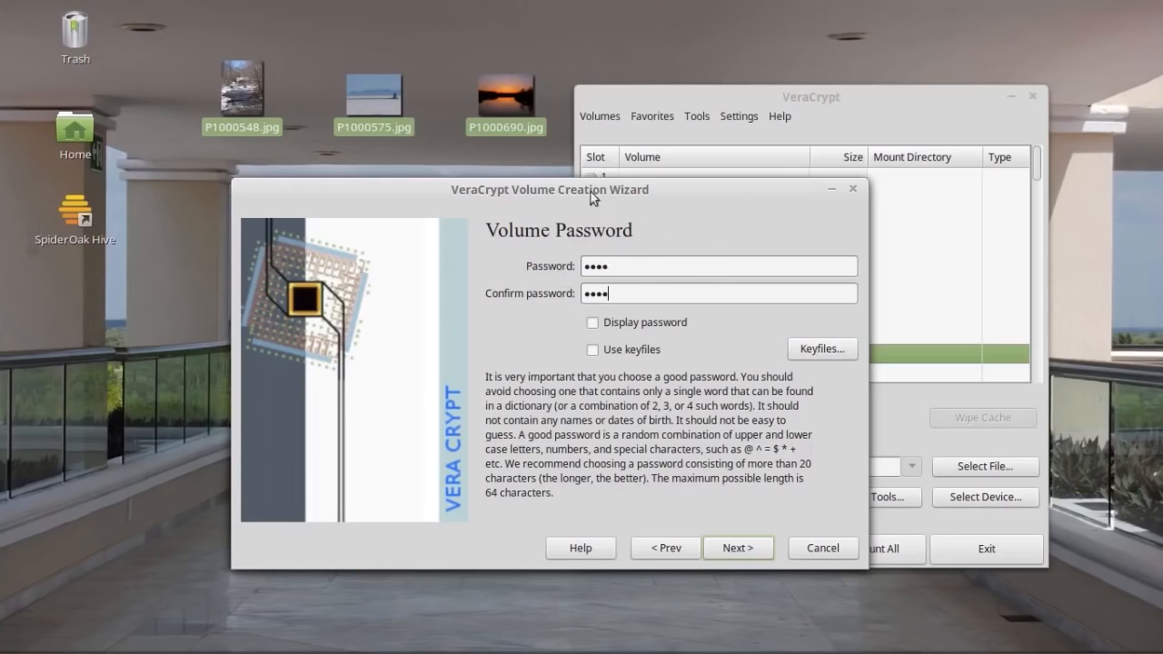
{"action": "left_click_drag", "start_coordinate": [591, 192], "coordinate": [565, 200]}
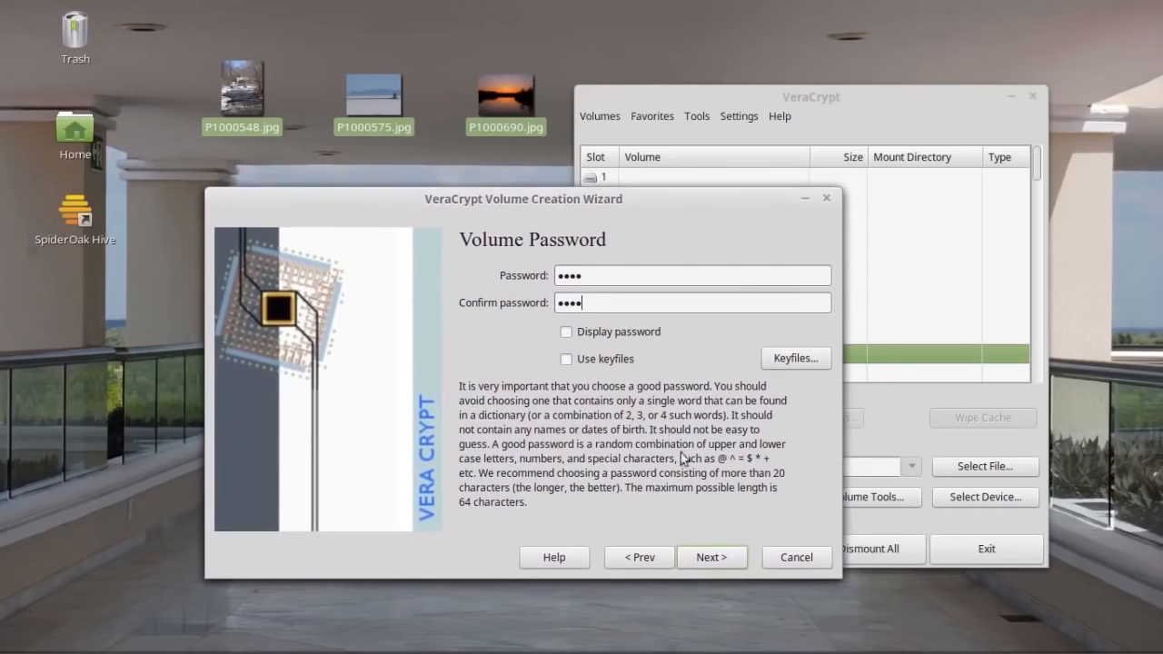
Accept the short-password warning to reach Format Options.
{"action": "left_click", "coordinate": [710, 559]}
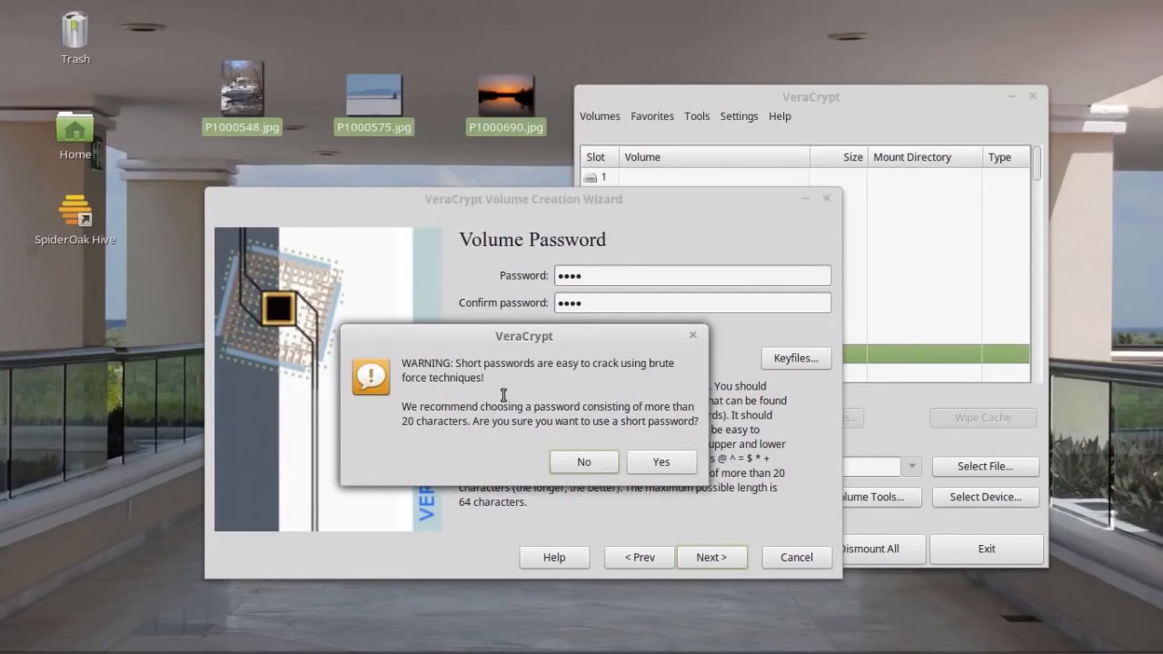
{"action": "left_click", "coordinate": [661, 465]}
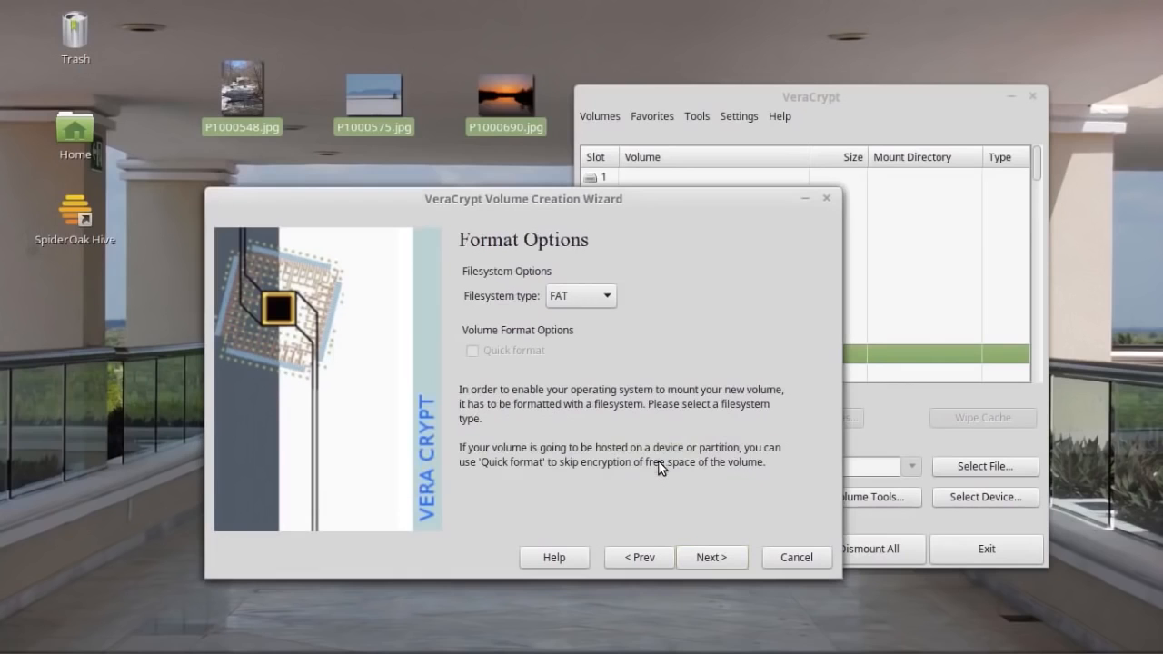
Keep FAT as the filesystem type and advance to the Volume Format page.
{"action": "left_click", "coordinate": [610, 296]}
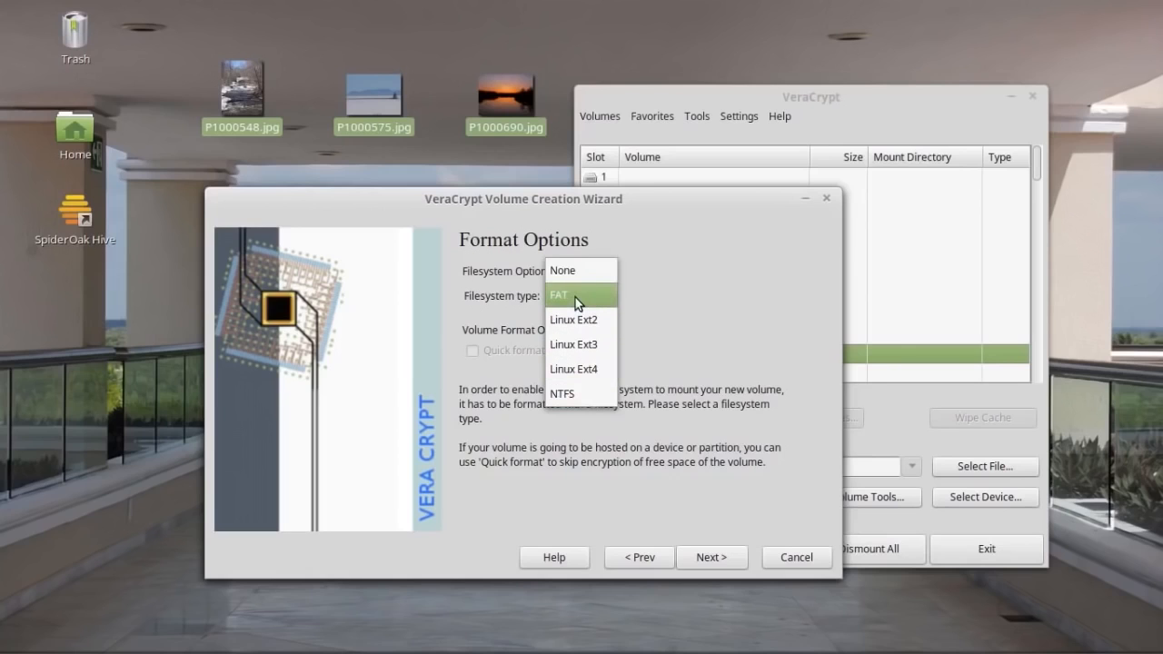
{"action": "left_click", "coordinate": [743, 269]}
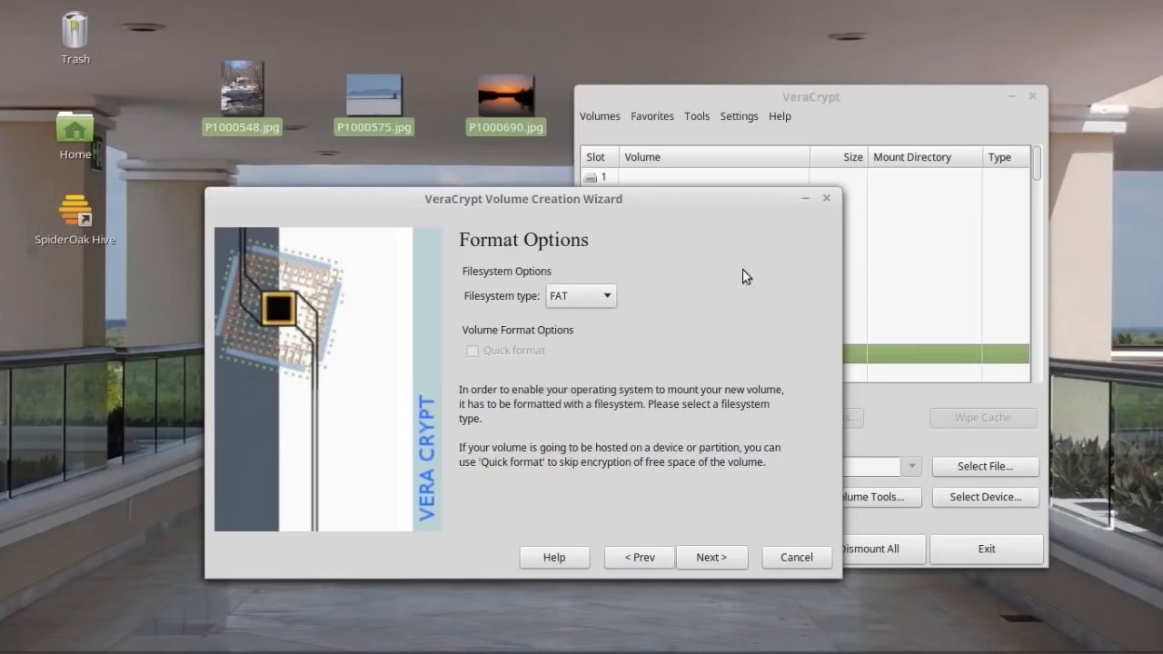
{"action": "left_click", "coordinate": [605, 301]}
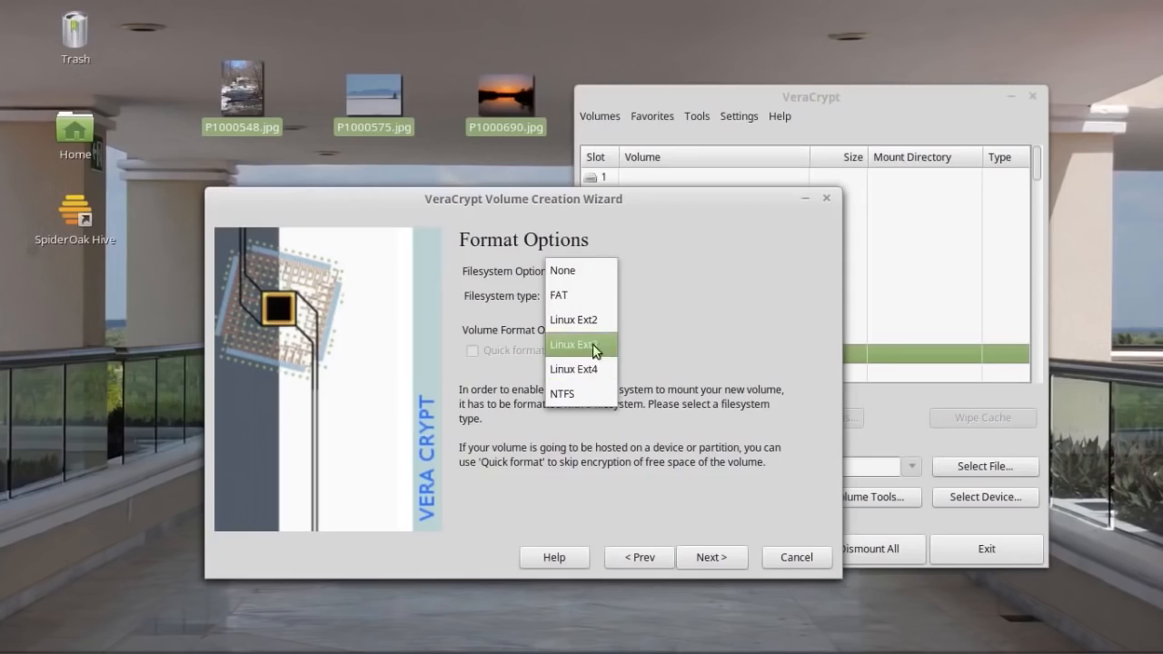
{"action": "left_click", "coordinate": [579, 296]}
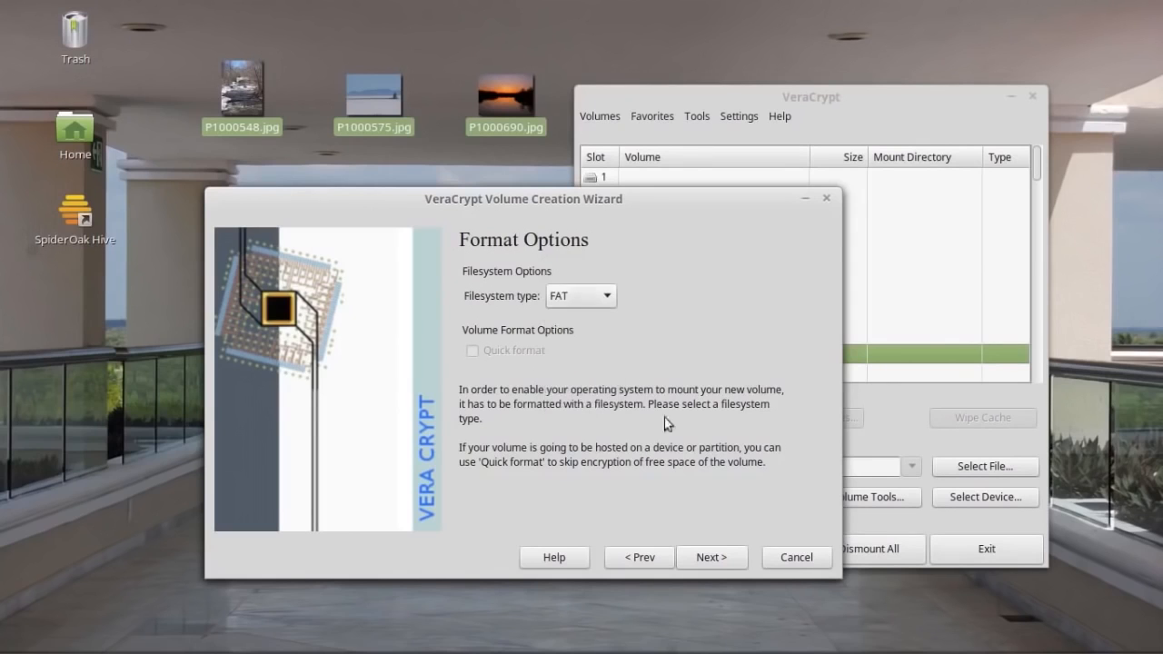
{"action": "left_click", "coordinate": [709, 557]}
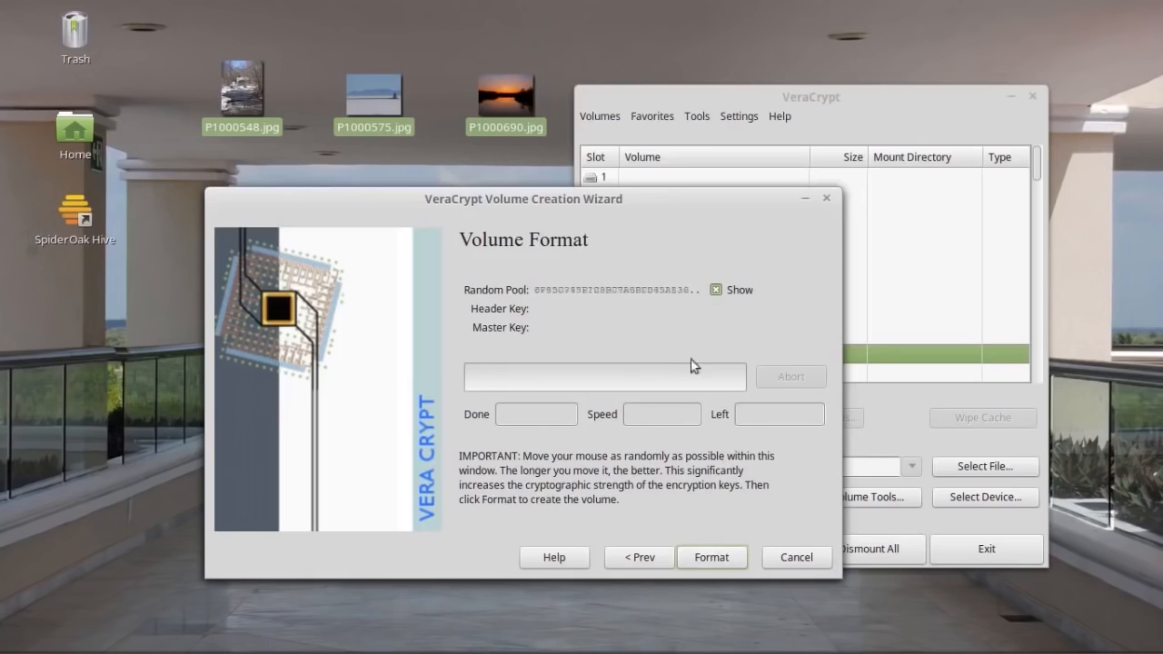
Format the test_container volume, confirm the success message, and exit the wizard and VeraCrypt.
{"action": "left_click", "coordinate": [712, 557]}
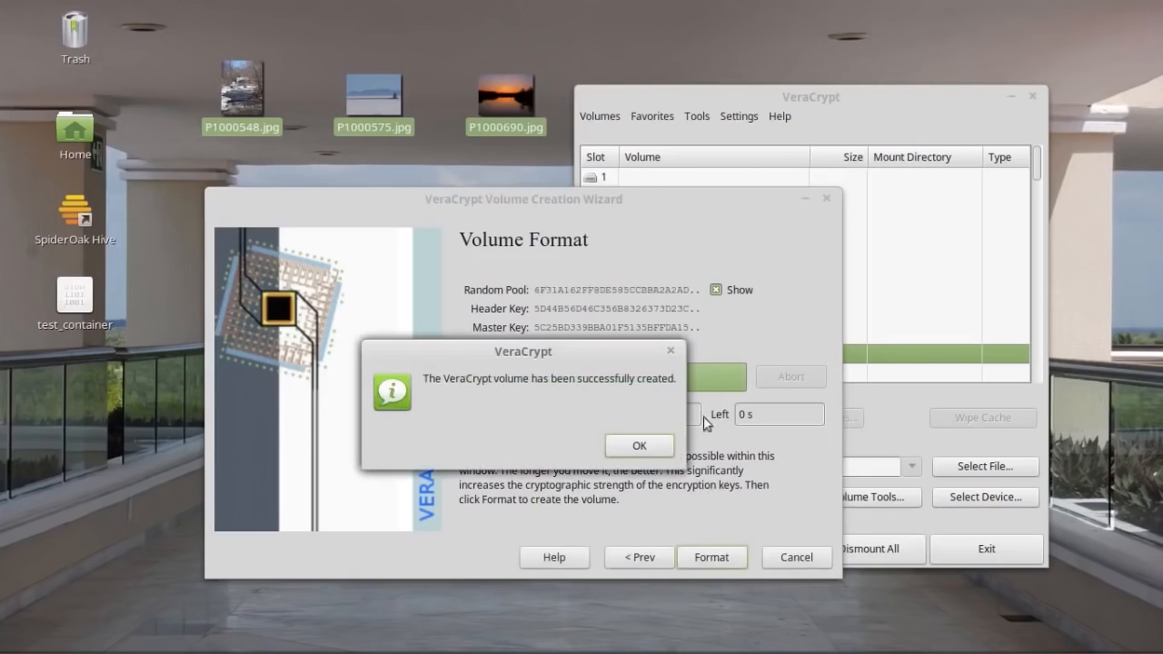
{"action": "left_click", "coordinate": [641, 446]}
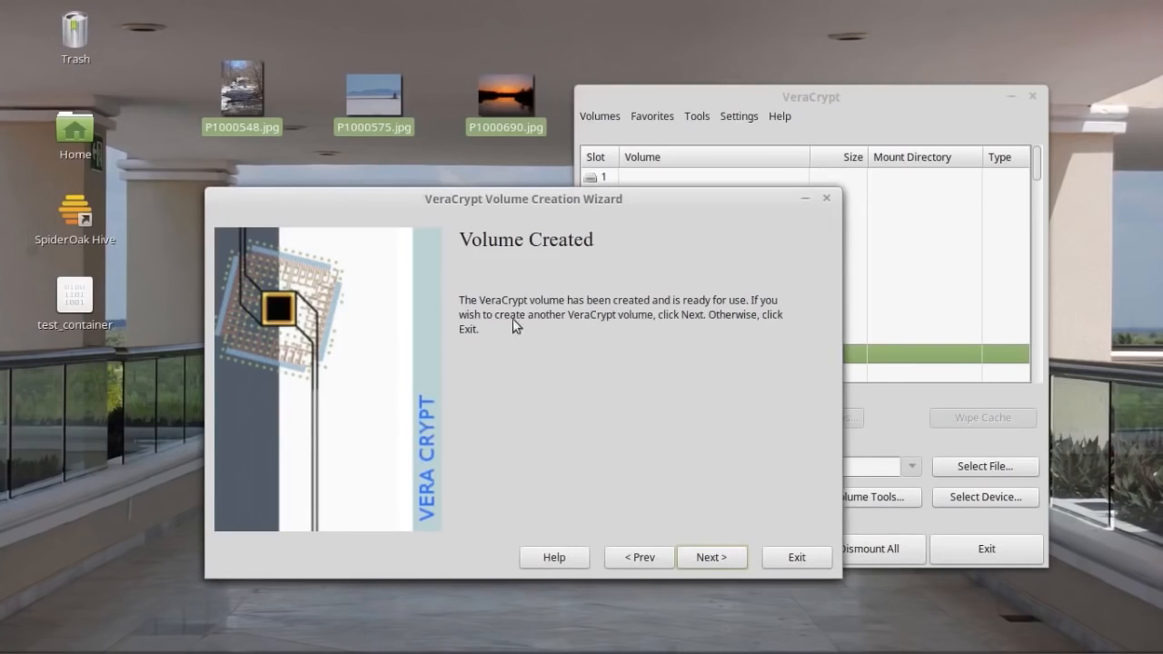
{"action": "left_click", "coordinate": [798, 560]}
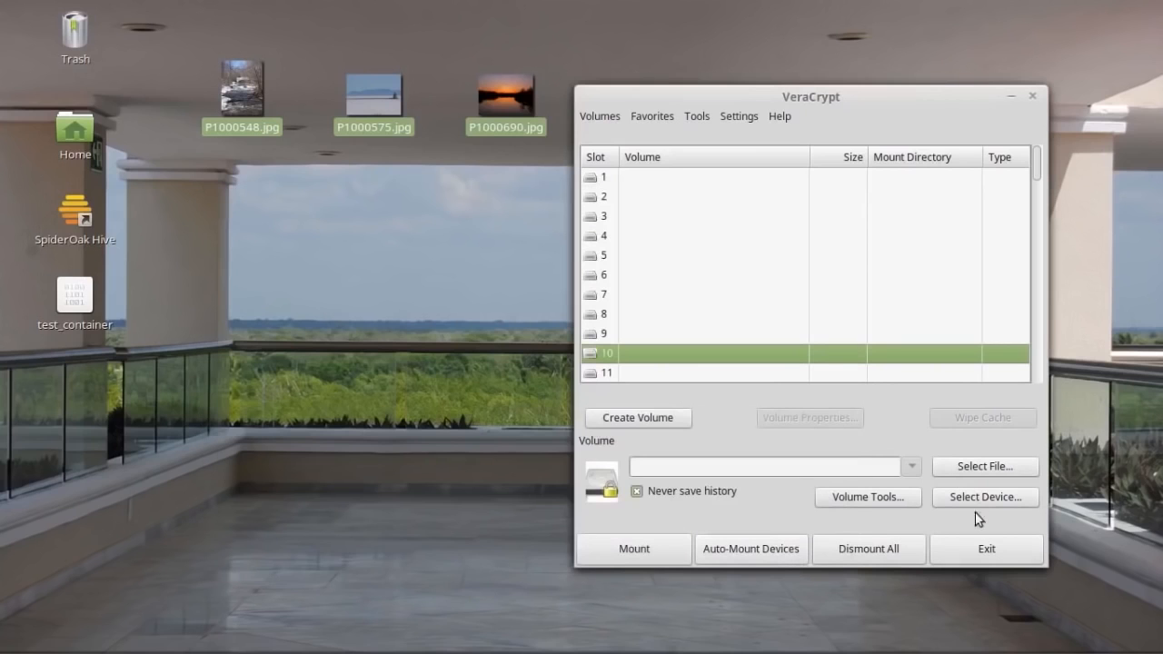
{"action": "left_click", "coordinate": [1000, 549]}
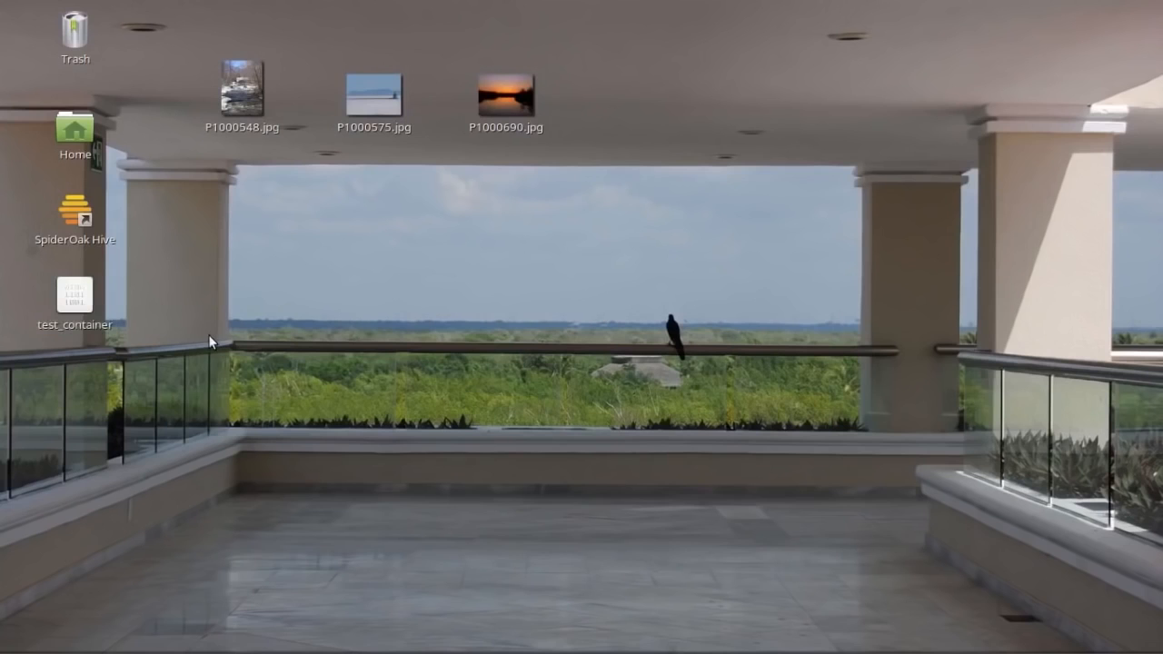
{"action": "right_click", "coordinate": [75, 297]}
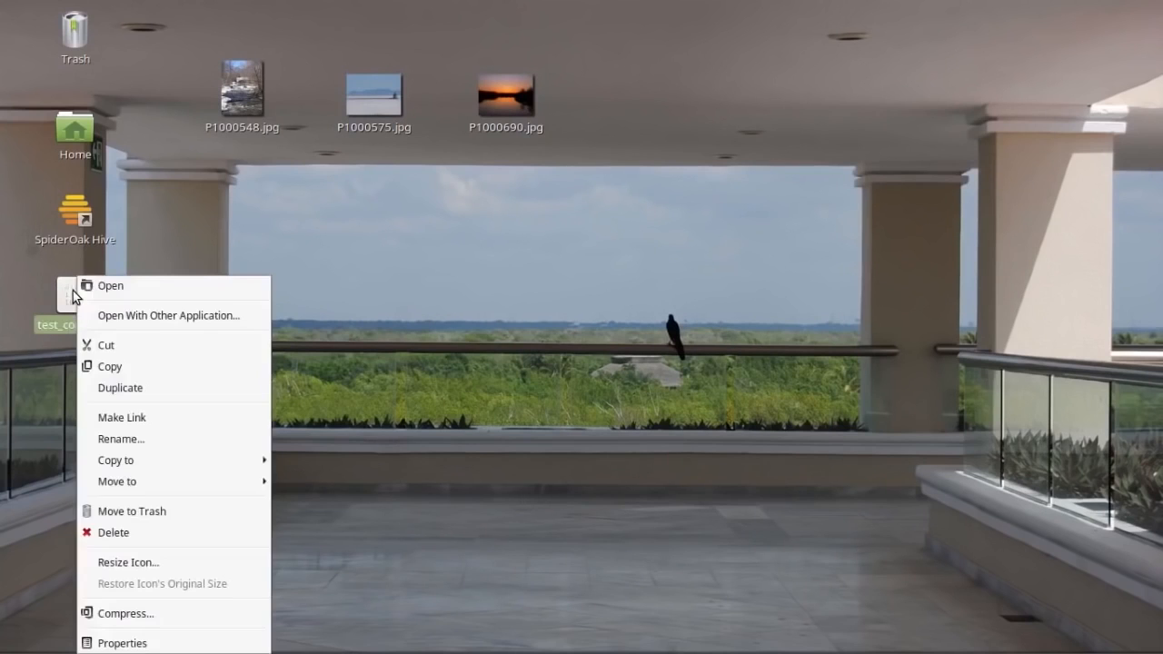
{"action": "left_click", "coordinate": [125, 642]}
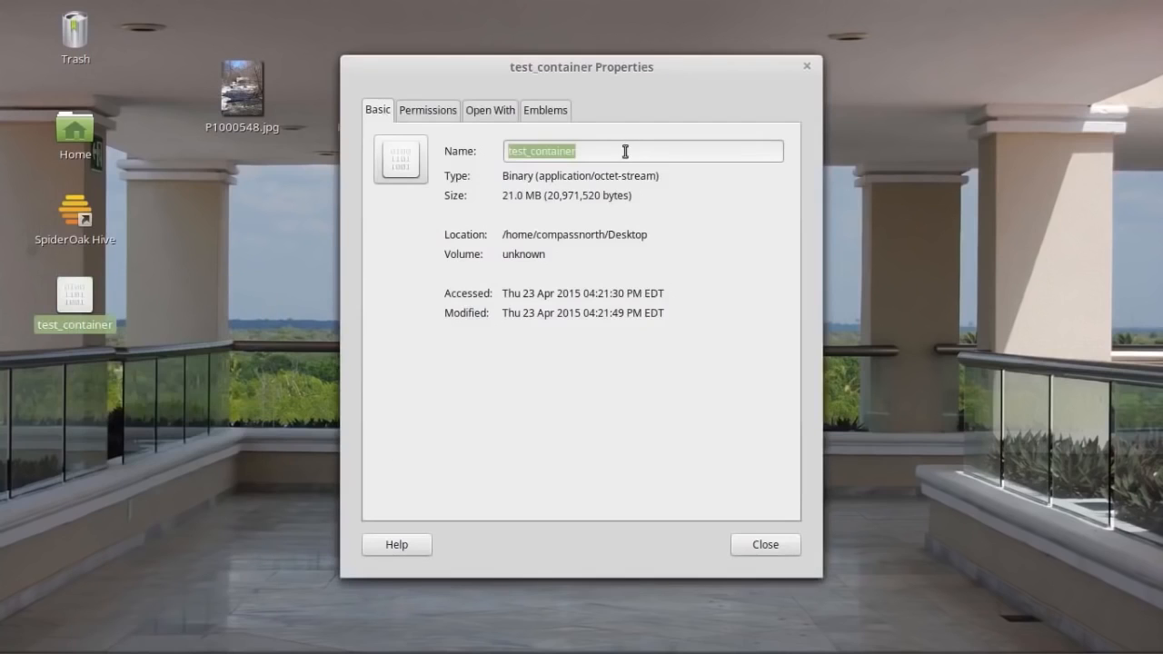
{"action": "left_click", "coordinate": [619, 150]}
{"action": "type", "text": "."}
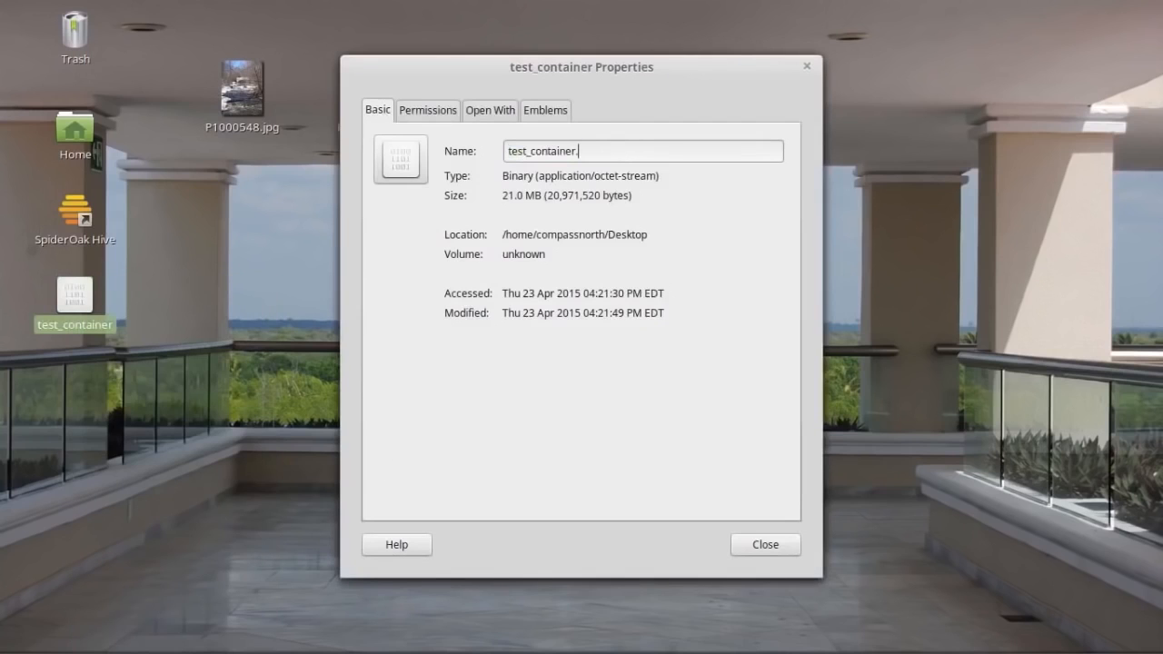
{"action": "type", "text": "mp4"}
{"action": "key", "text": "Return"}
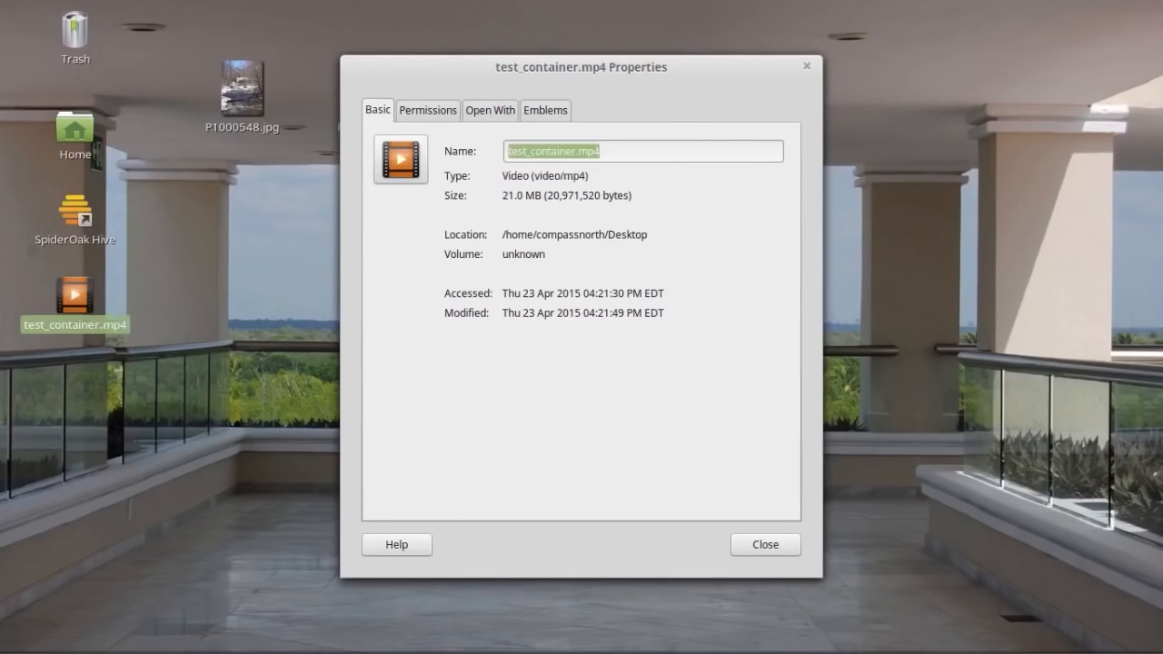
{"action": "left_click", "coordinate": [234, 404]}
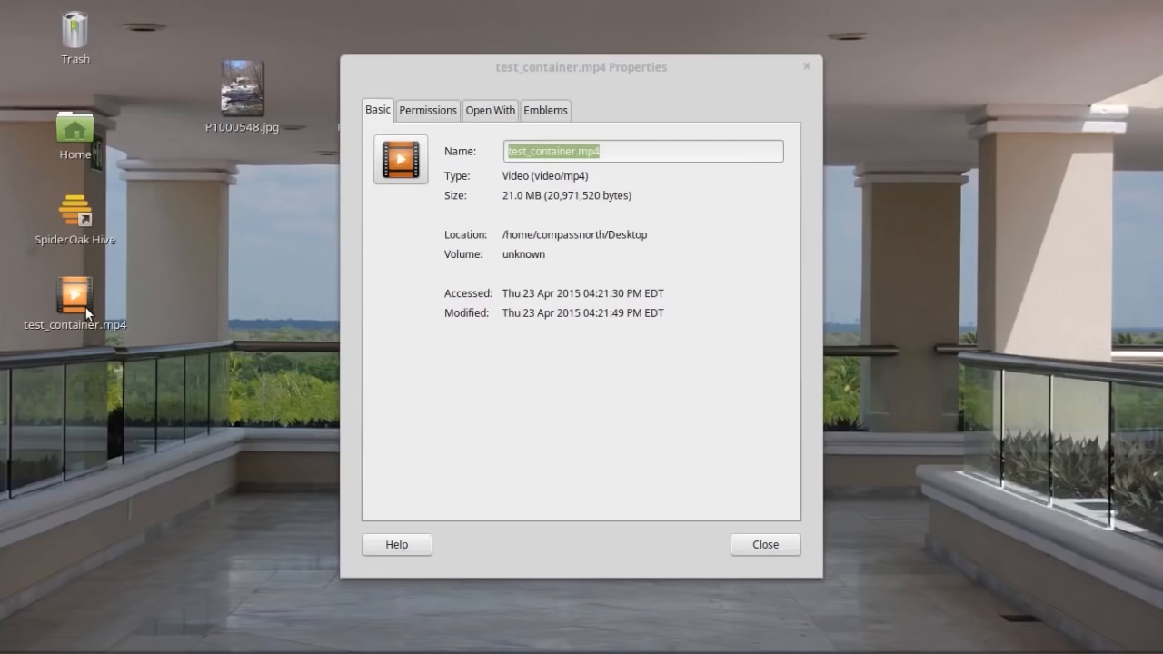
{"action": "left_click", "coordinate": [643, 151]}
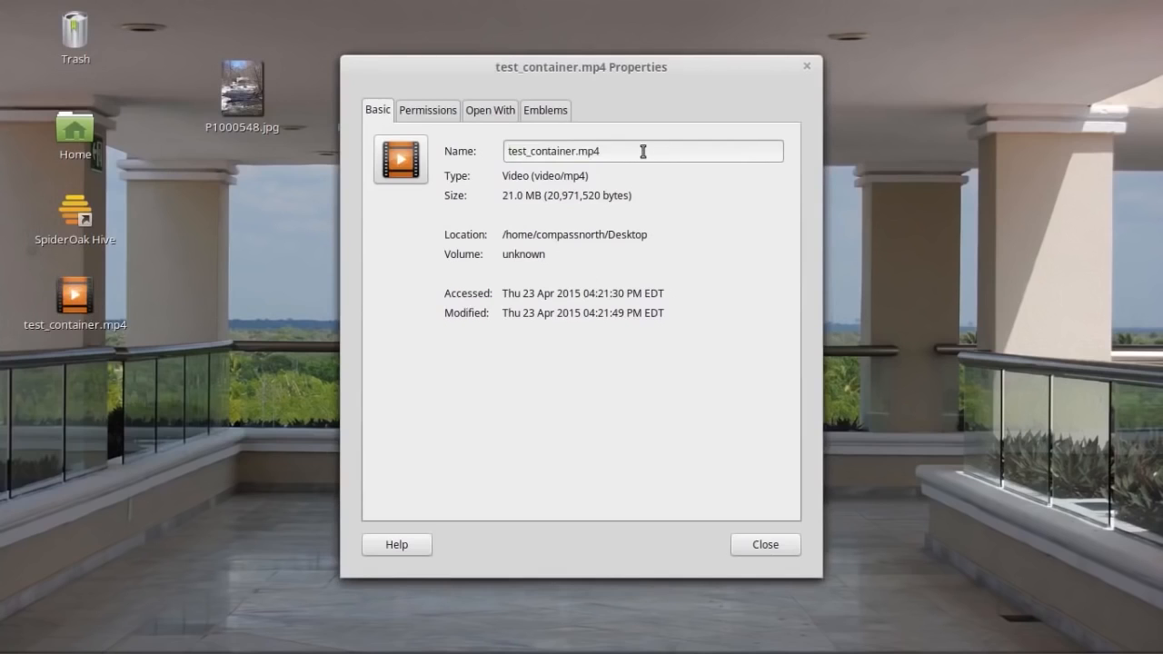
{"action": "key", "text": "BackSpace"}
{"action": "key", "text": "BackSpace"}
{"action": "key", "text": "BackSpace"}
{"action": "key", "text": "BackSpace"}
{"action": "key", "text": "Return"}
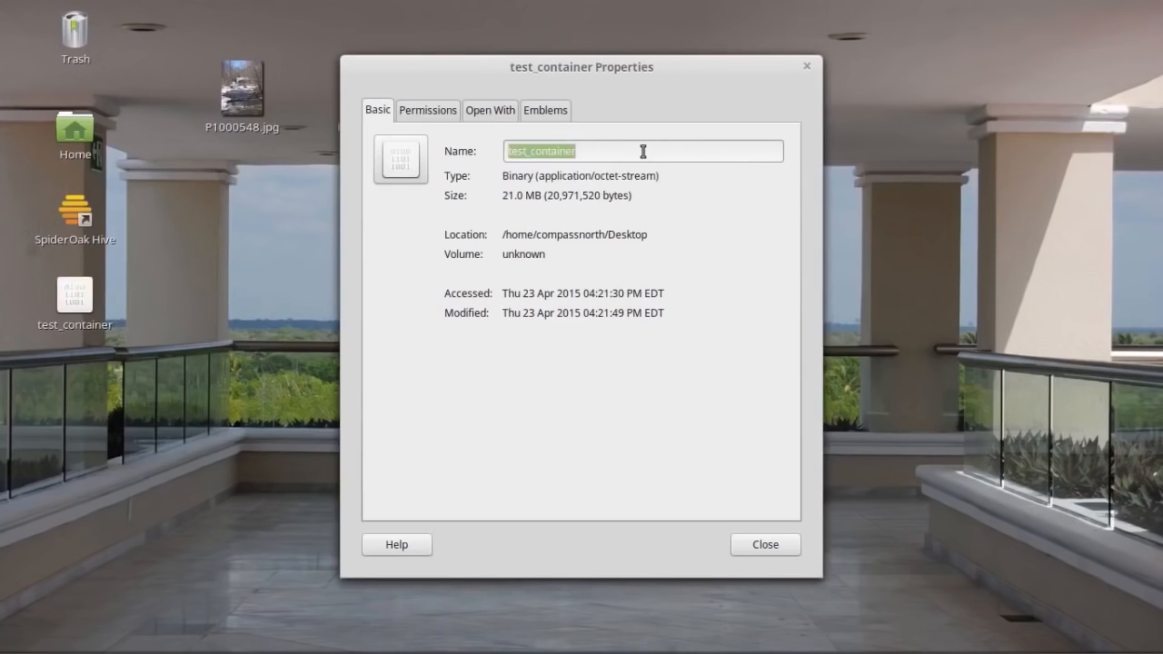
{"action": "left_click", "coordinate": [774, 546]}
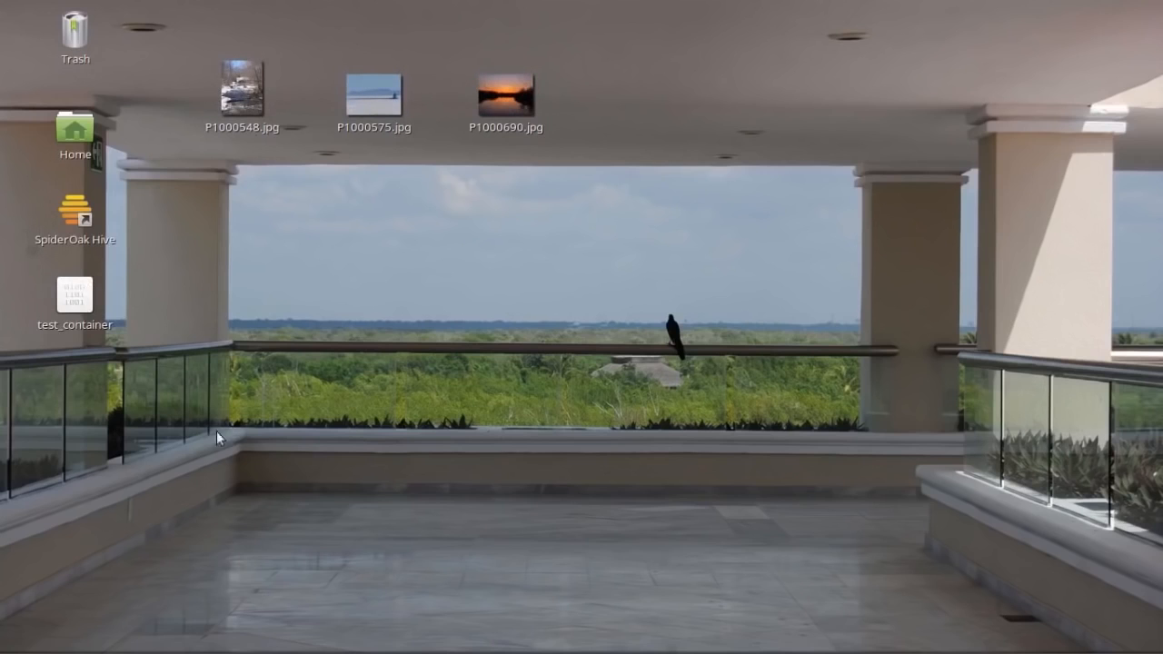
Relaunch VeraCrypt from the Linux Mint Menu by searching 'vera'.
{"action": "mouse_move", "coordinate": [116, 653]}
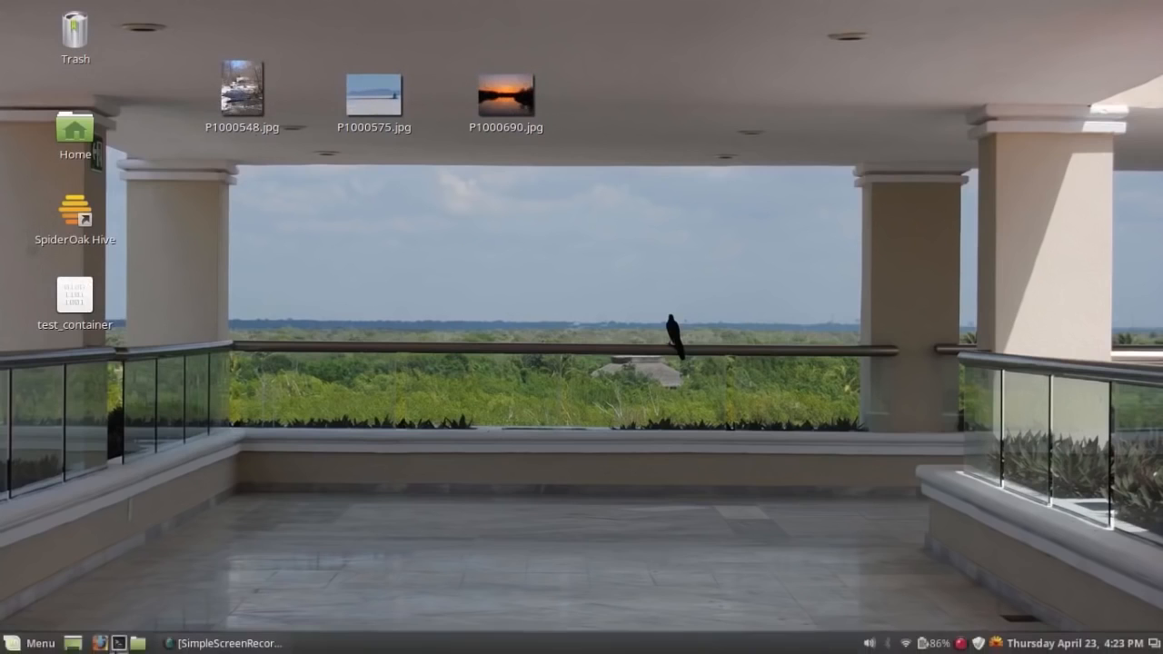
{"action": "left_click", "coordinate": [37, 645]}
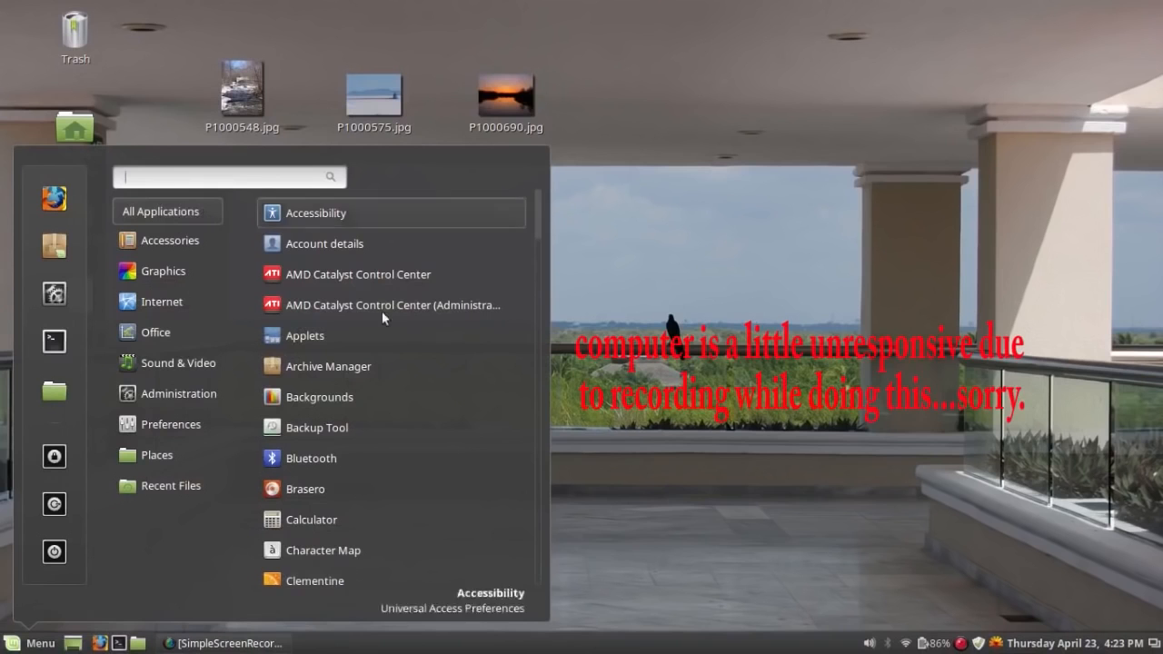
{"action": "scroll", "coordinate": [384, 318], "scroll_direction": "down", "scroll_amount": 10}
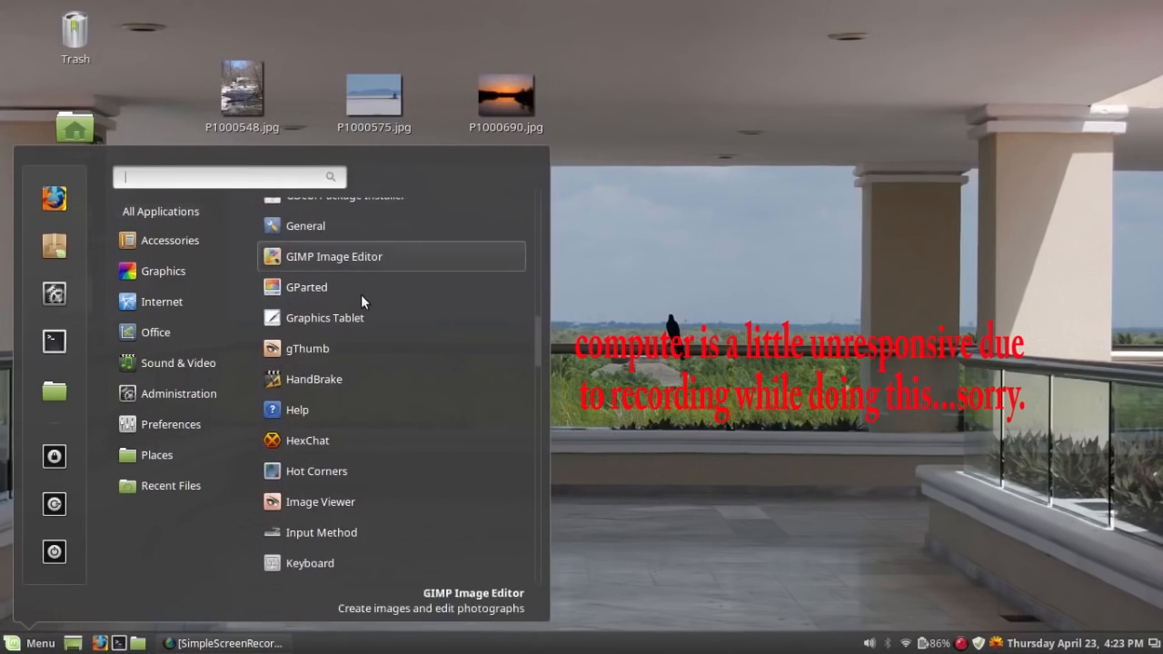
{"action": "scroll", "coordinate": [360, 294], "scroll_direction": "down", "scroll_amount": 5}
{"action": "scroll", "coordinate": [361, 294], "scroll_direction": "down", "scroll_amount": 5}
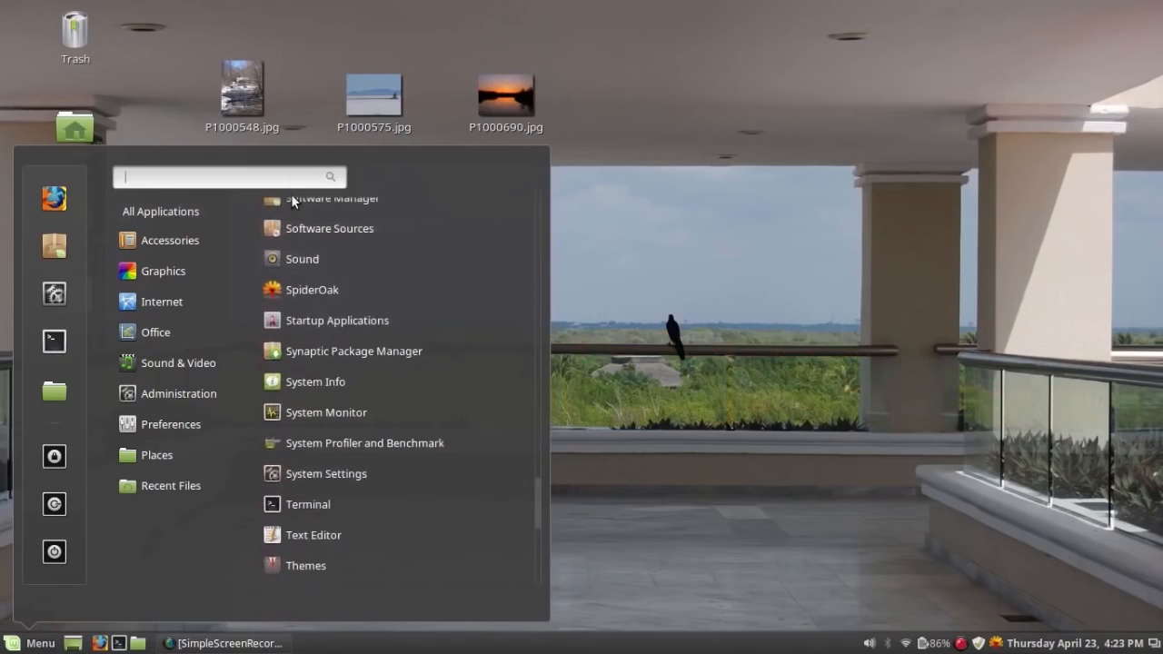
{"action": "scroll", "coordinate": [291, 194], "scroll_direction": "up", "scroll_amount": 1}
{"action": "scroll", "coordinate": [272, 173], "scroll_direction": "up", "scroll_amount": 5}
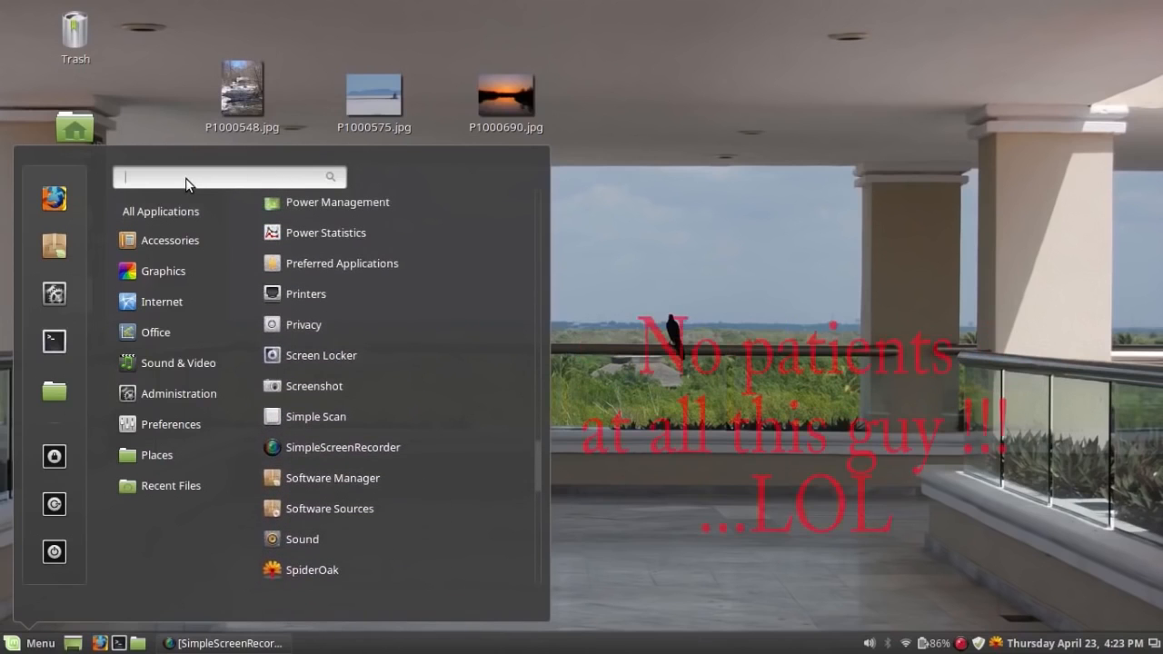
{"action": "type", "text": "vera"}
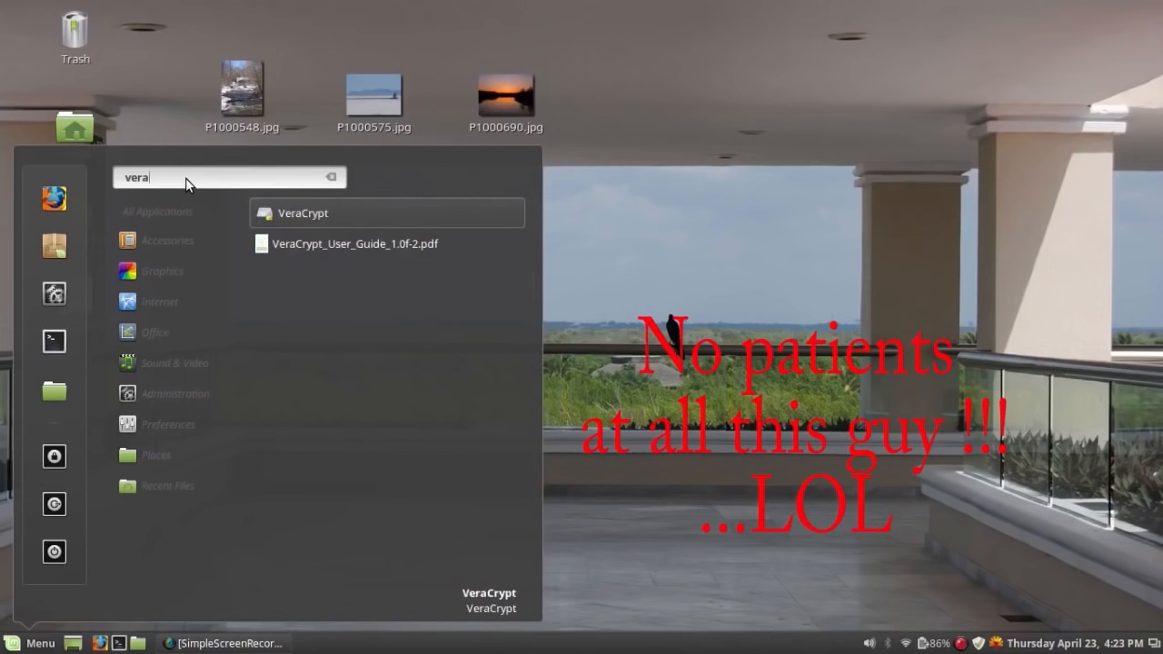
{"action": "left_click", "coordinate": [274, 215]}
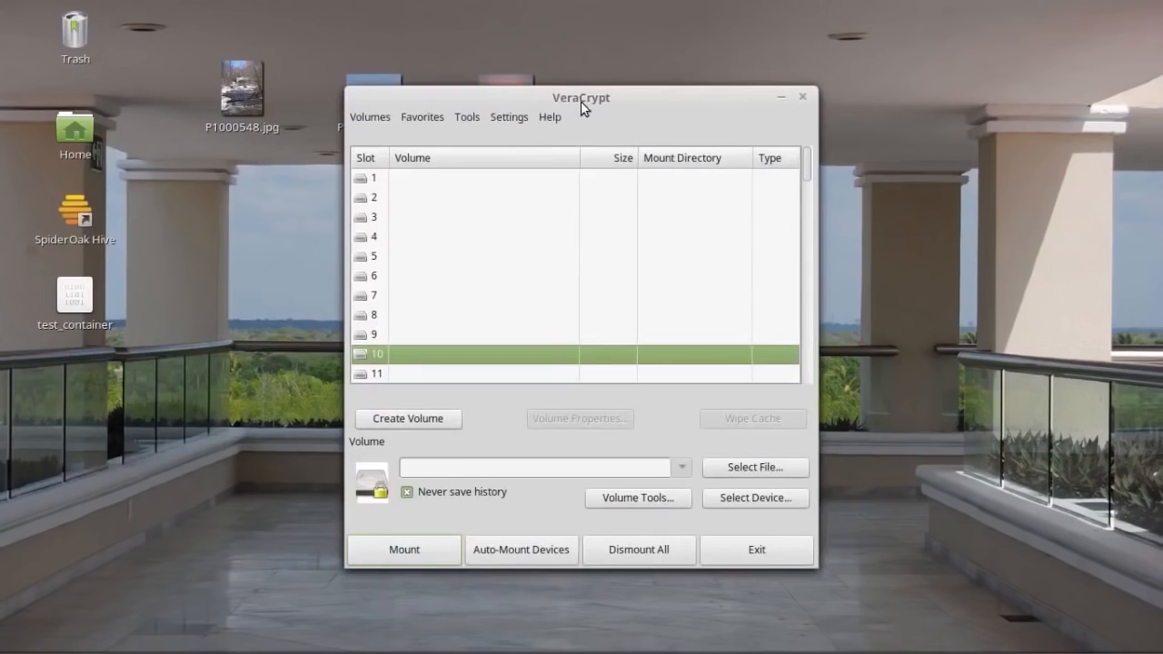
Choose /home/compassnorth/Desktop/test_container as the volume file to mount.
{"action": "left_click_drag", "start_coordinate": [580, 100], "coordinate": [681, 100]}
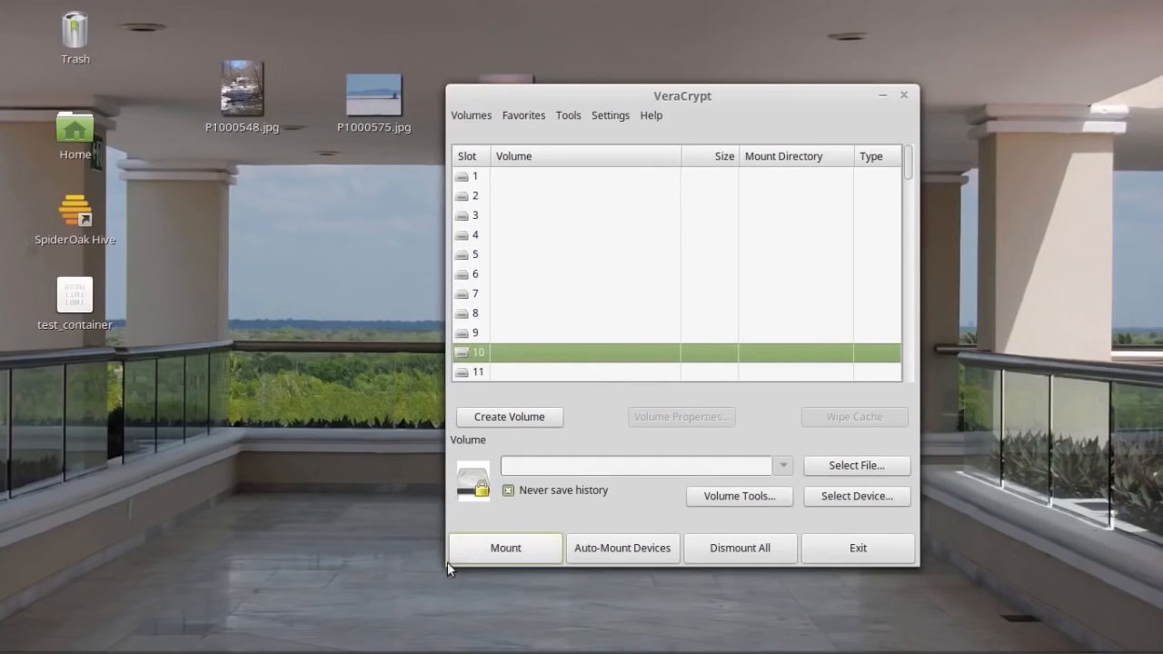
{"action": "left_click", "coordinate": [858, 470]}
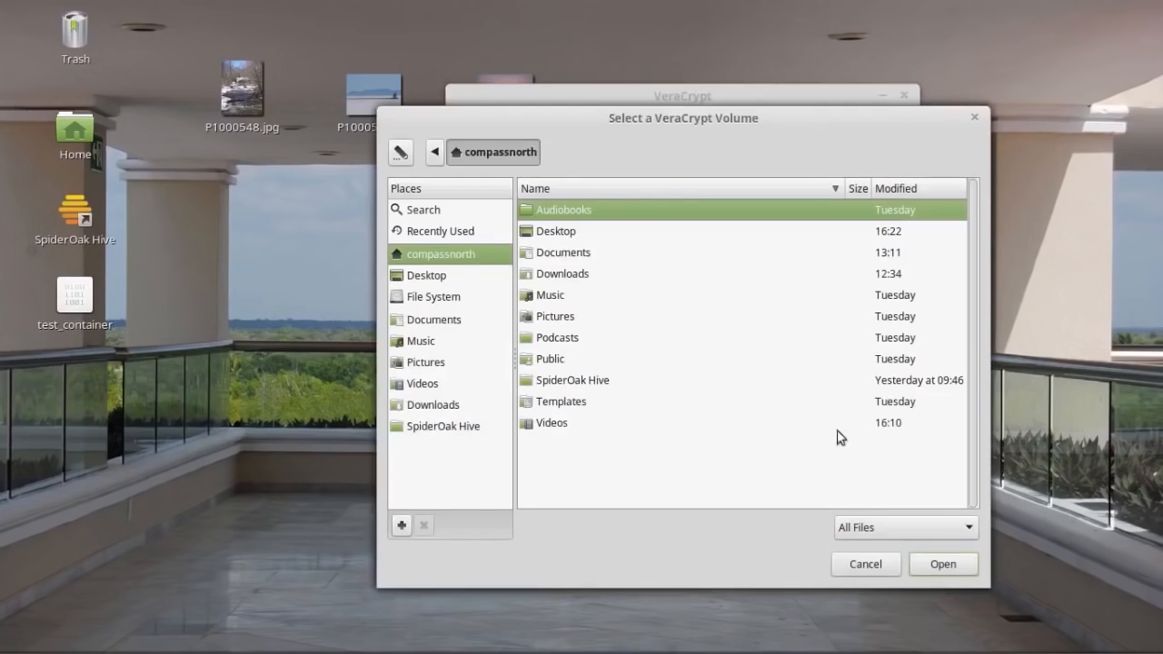
{"action": "left_click", "coordinate": [433, 277]}
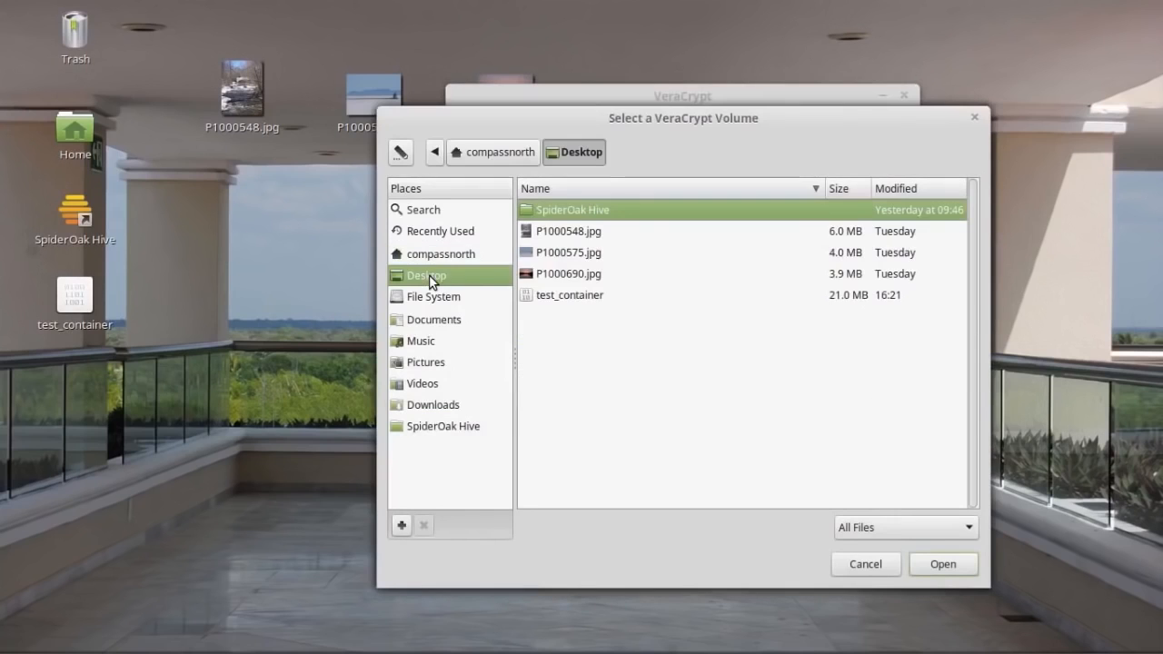
{"action": "left_click", "coordinate": [569, 295]}
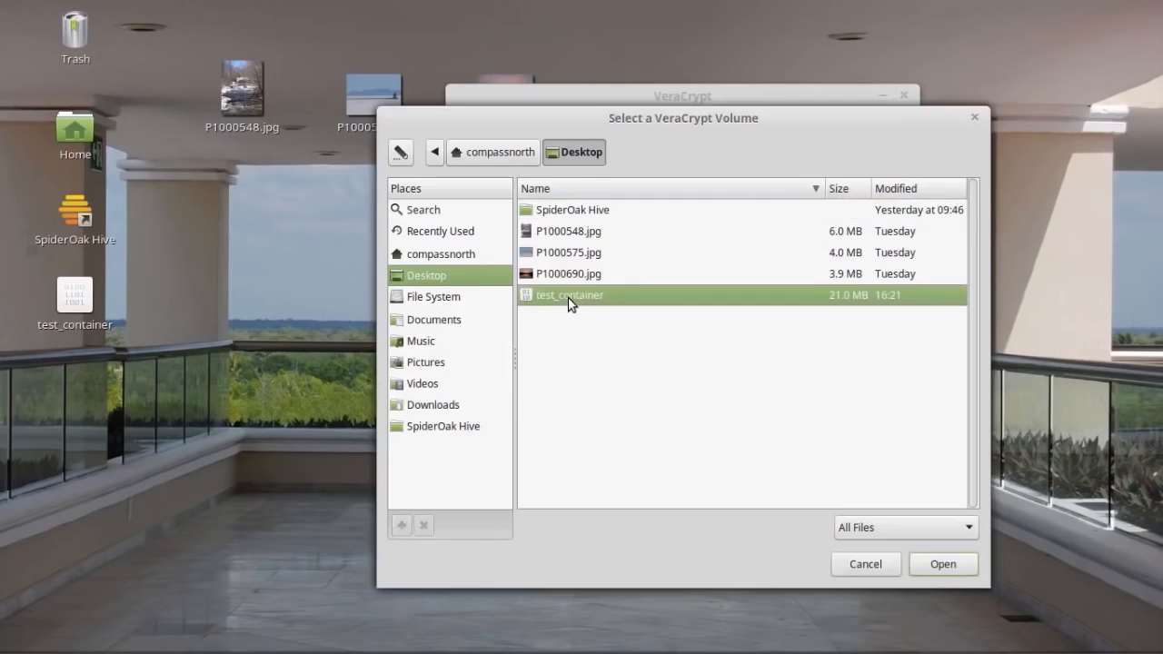
{"action": "left_click", "coordinate": [943, 564]}
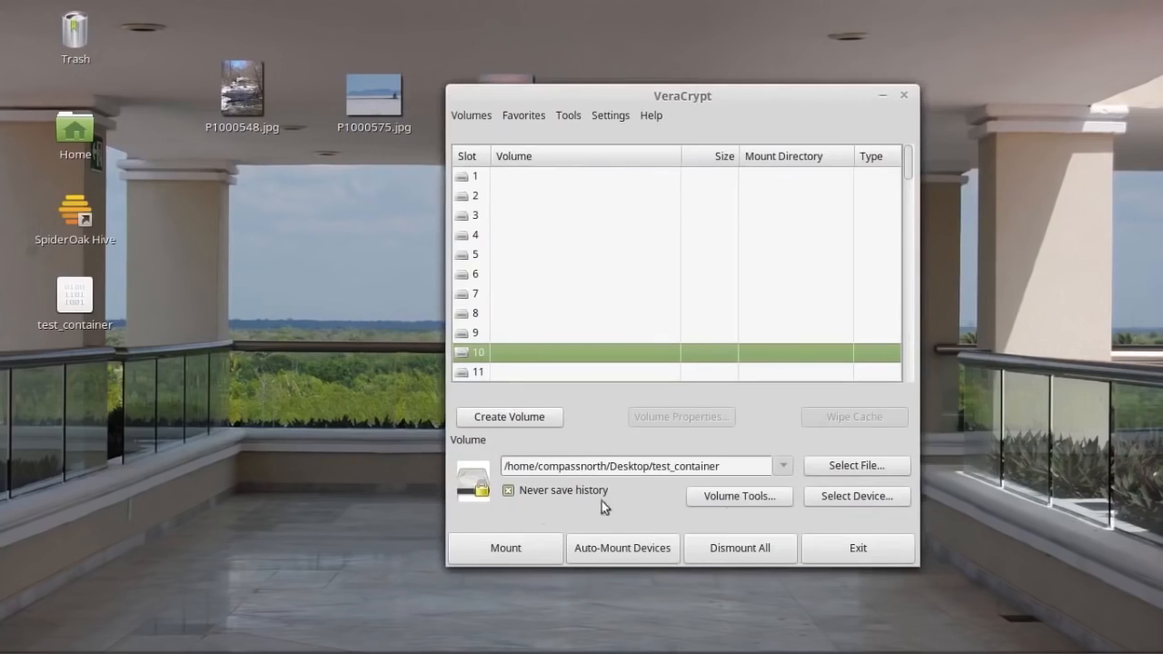
Start mounting test_container and submit its volume password.
{"action": "left_click", "coordinate": [507, 551]}
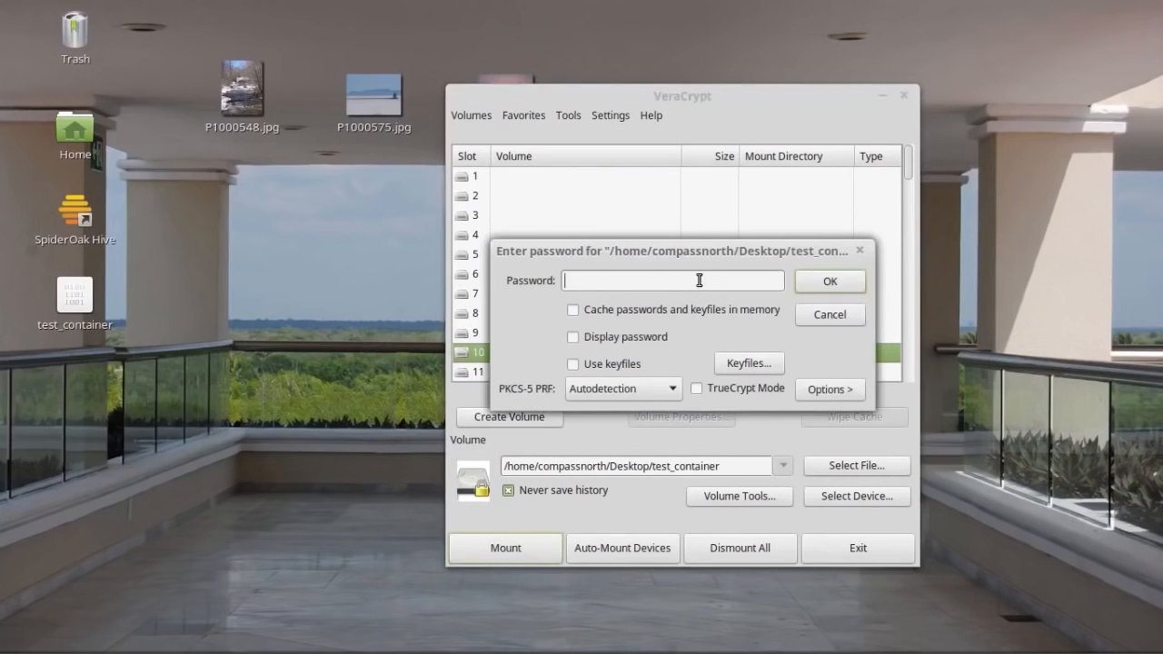
{"action": "type", "text": "abcd"}
{"action": "left_click", "coordinate": [832, 281]}
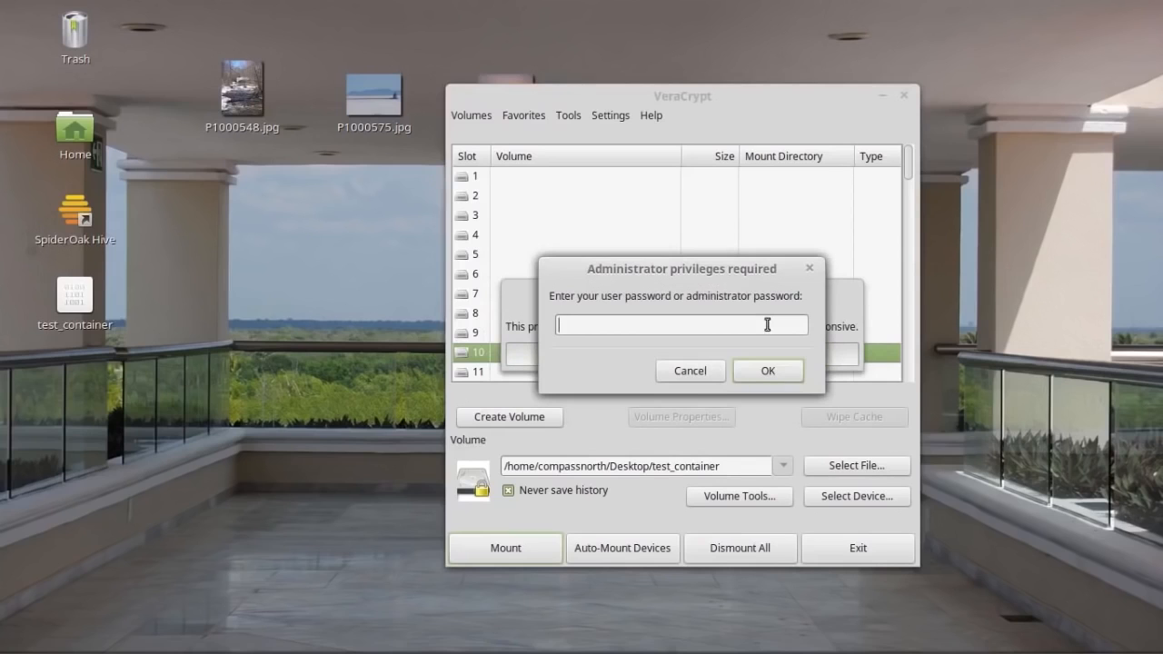
Enter the administrator password so test_container mounts as veracrypt10.
{"action": "type", "text": "•••••••••••••••••"}
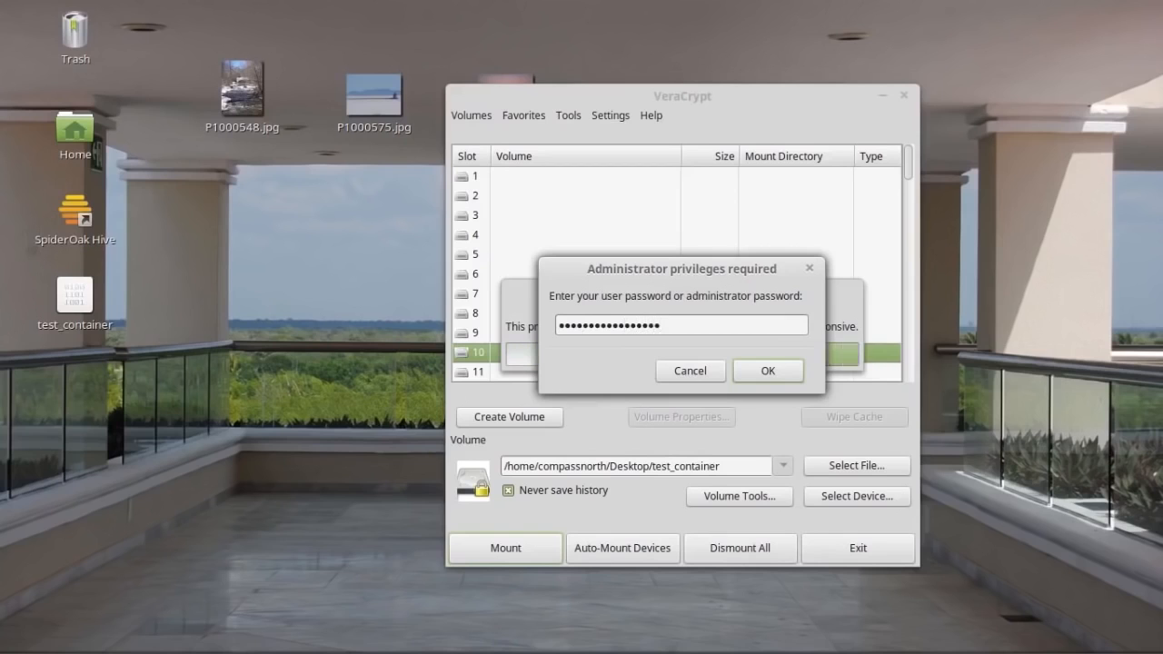
{"action": "left_click", "coordinate": [796, 374]}
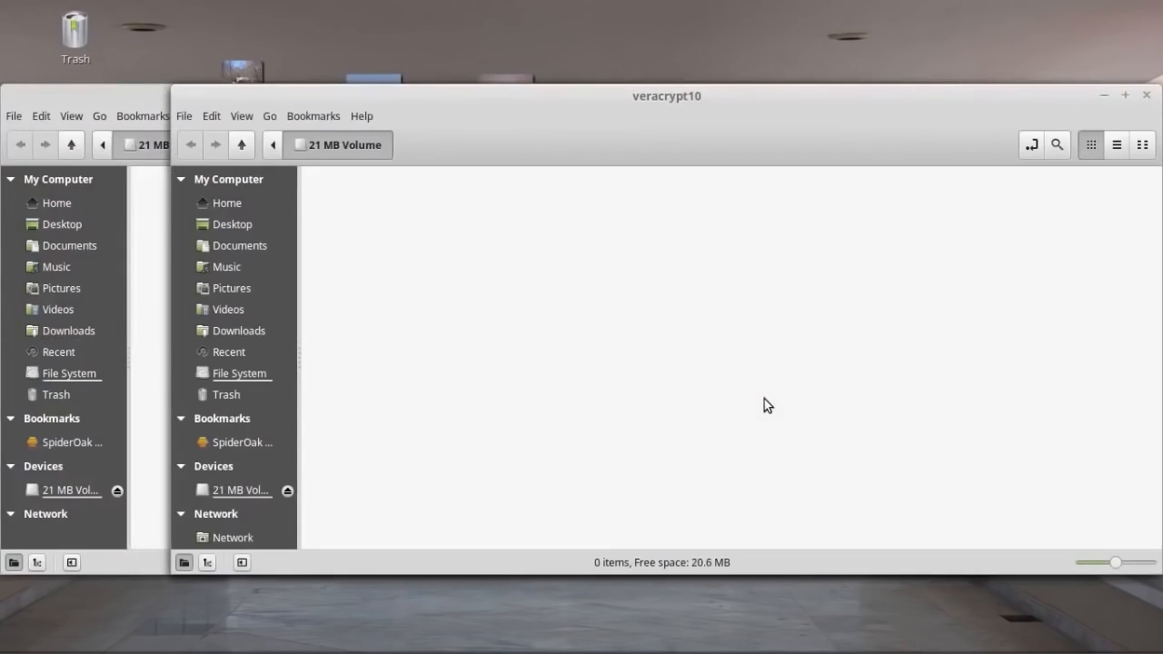
Rearrange the veracrypt10 and VeraCrypt windows so the desktop photos and slot 10 show.
{"action": "left_click_drag", "start_coordinate": [916, 102], "coordinate": [711, 118]}
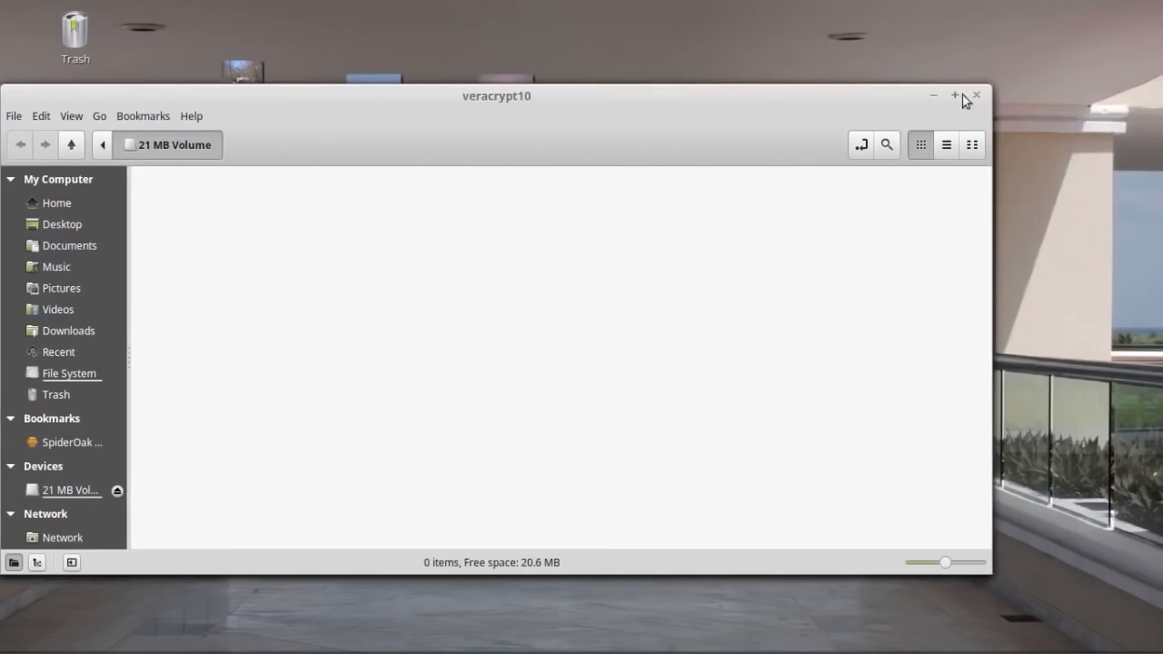
{"action": "left_click_drag", "start_coordinate": [450, 129], "coordinate": [634, 114]}
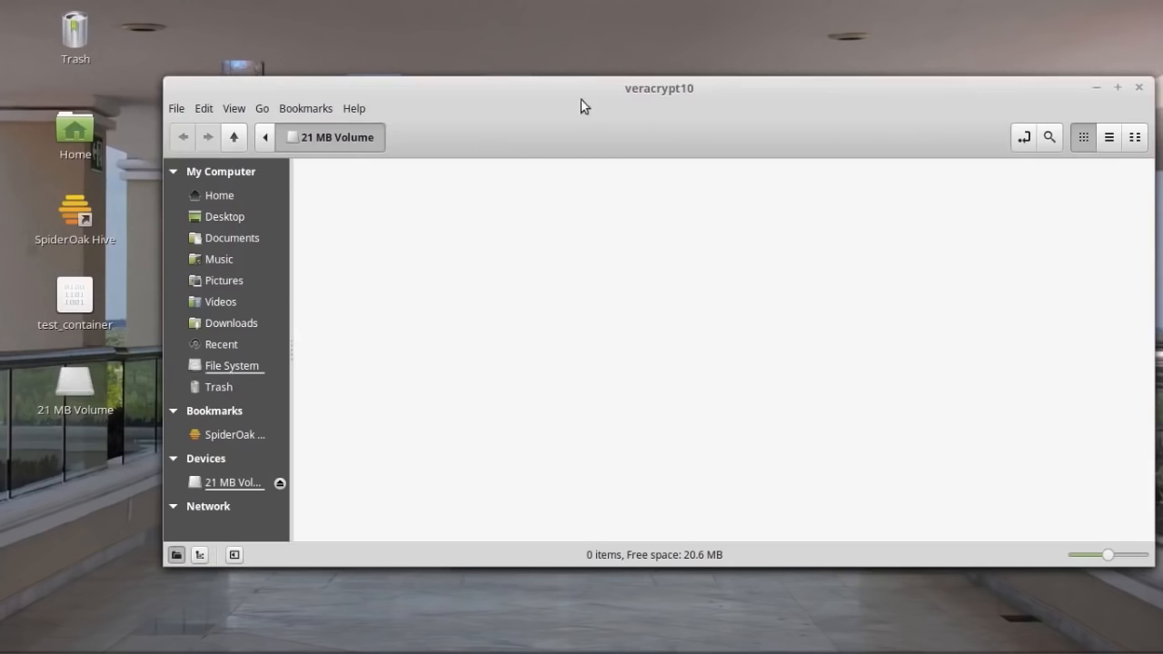
{"action": "left_click_drag", "start_coordinate": [597, 105], "coordinate": [545, 273]}
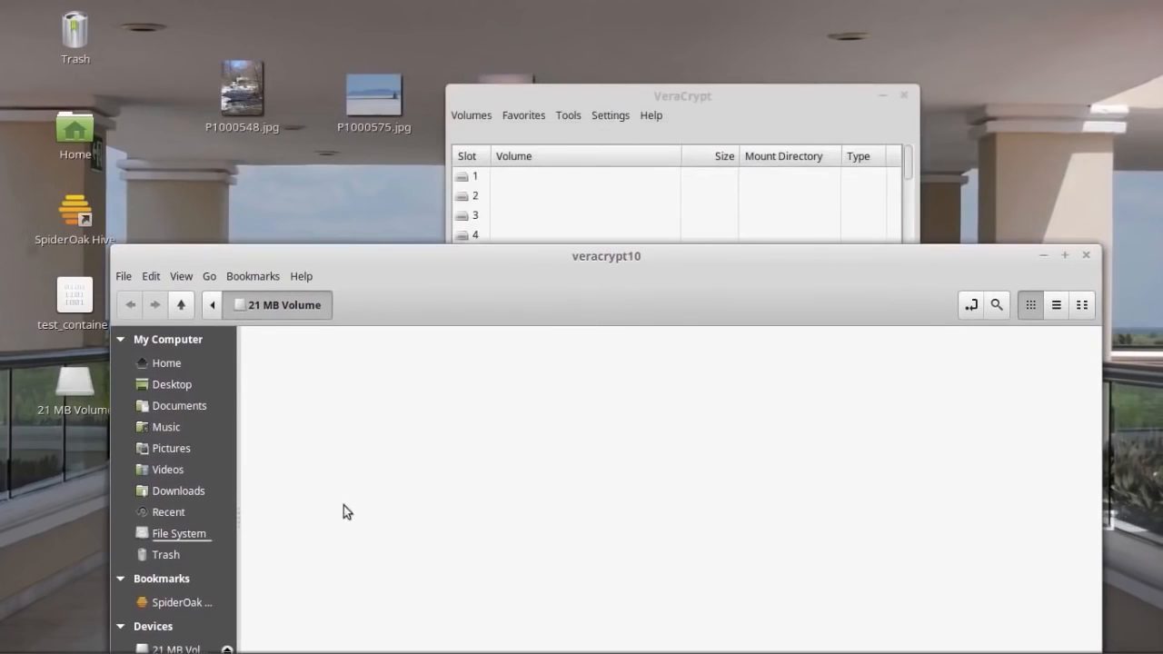
{"action": "left_click_drag", "start_coordinate": [602, 100], "coordinate": [976, 114]}
Copy P1000548.jpg, P1000575.jpg and P1000690.jpg from the desktop into the veracrypt10 volume.
{"action": "left_click", "coordinate": [623, 278]}
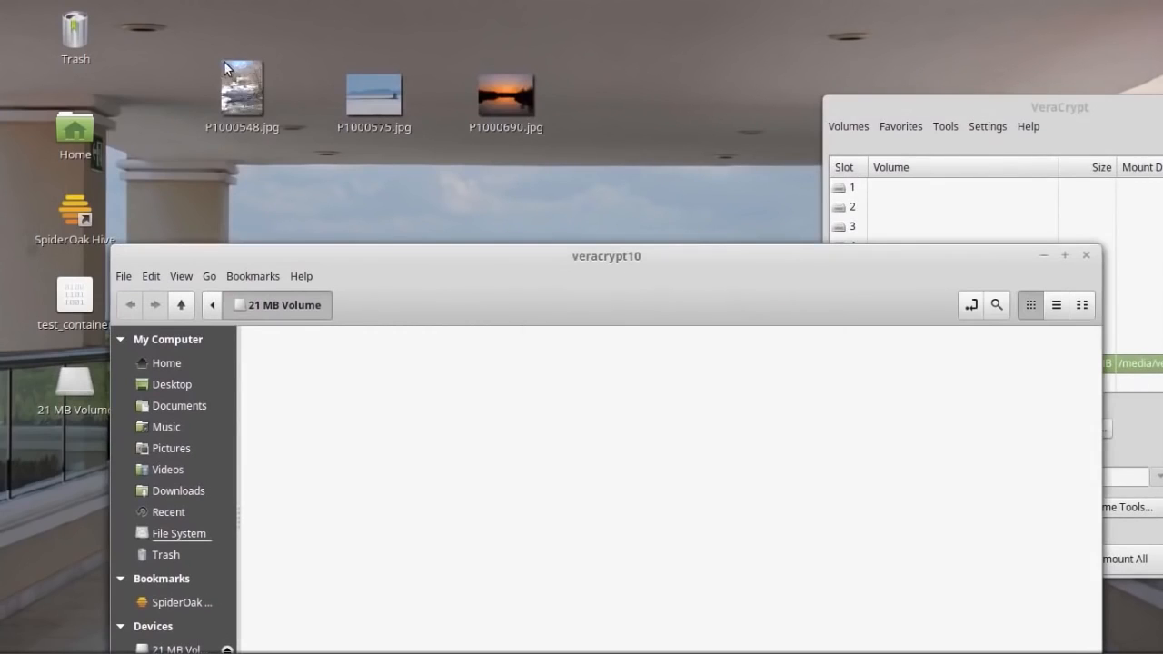
{"action": "left_click_drag", "start_coordinate": [192, 53], "coordinate": [573, 155]}
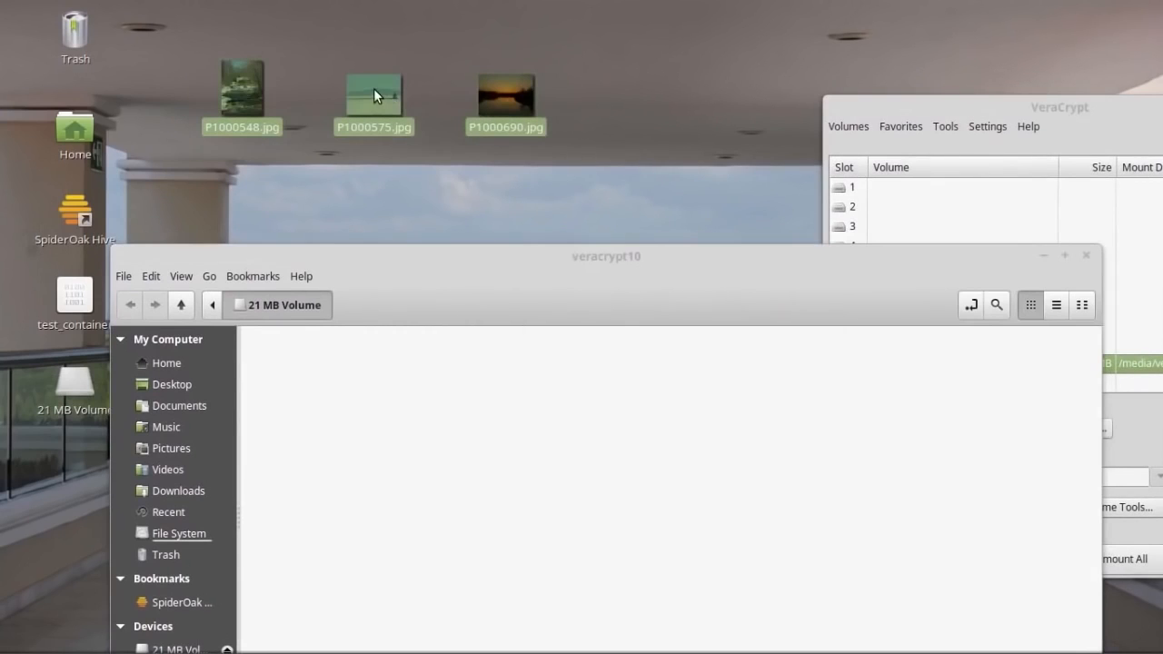
{"action": "right_click", "coordinate": [373, 88]}
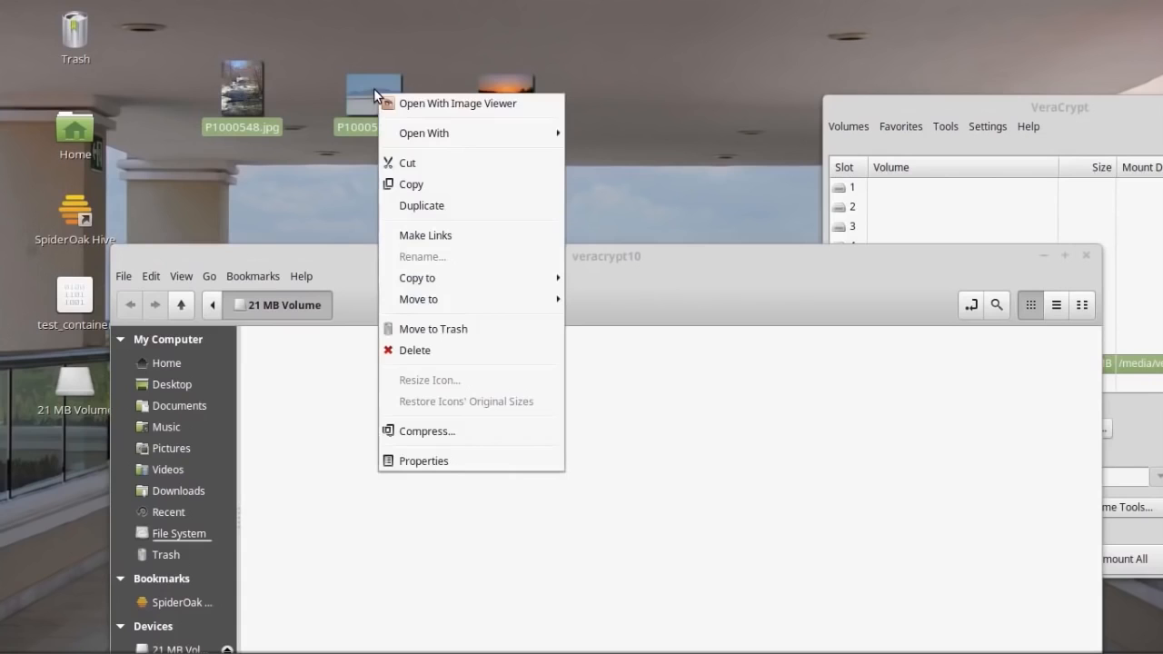
{"action": "left_click", "coordinate": [545, 57]}
{"action": "left_click_drag", "start_coordinate": [166, 64], "coordinate": [571, 153]}
{"action": "left_click_drag", "start_coordinate": [374, 86], "coordinate": [549, 469]}
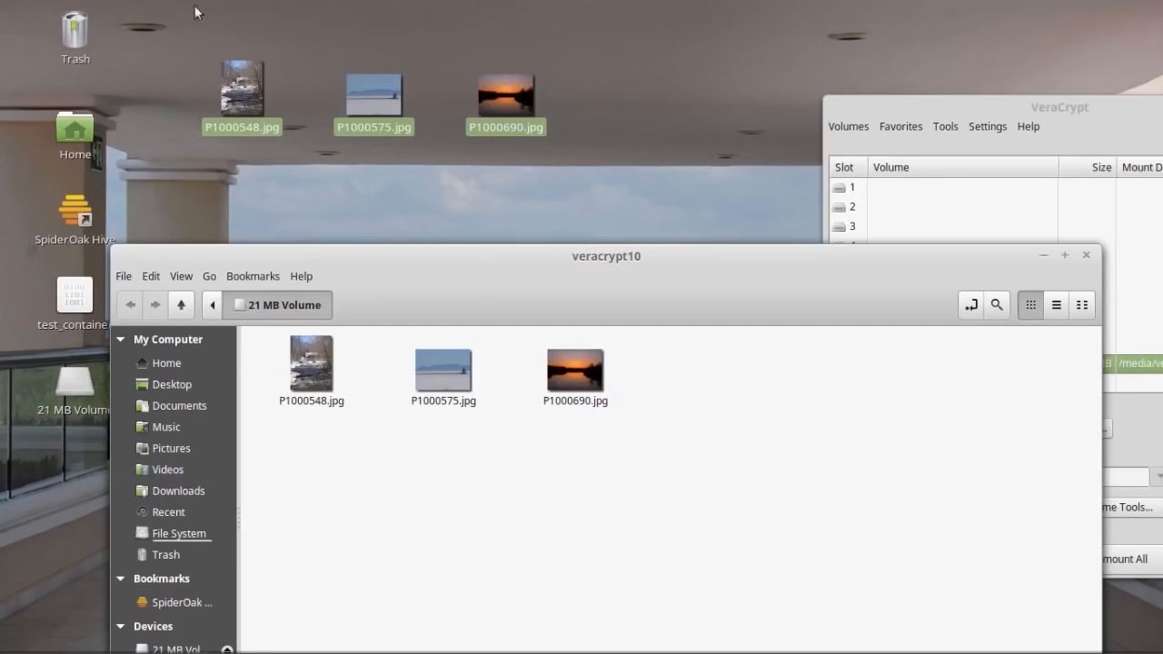
Apply Move to > 21 MB Volume to the selected desktop photos.
{"action": "left_click_drag", "start_coordinate": [172, 51], "coordinate": [624, 130]}
{"action": "right_click", "coordinate": [499, 90]}
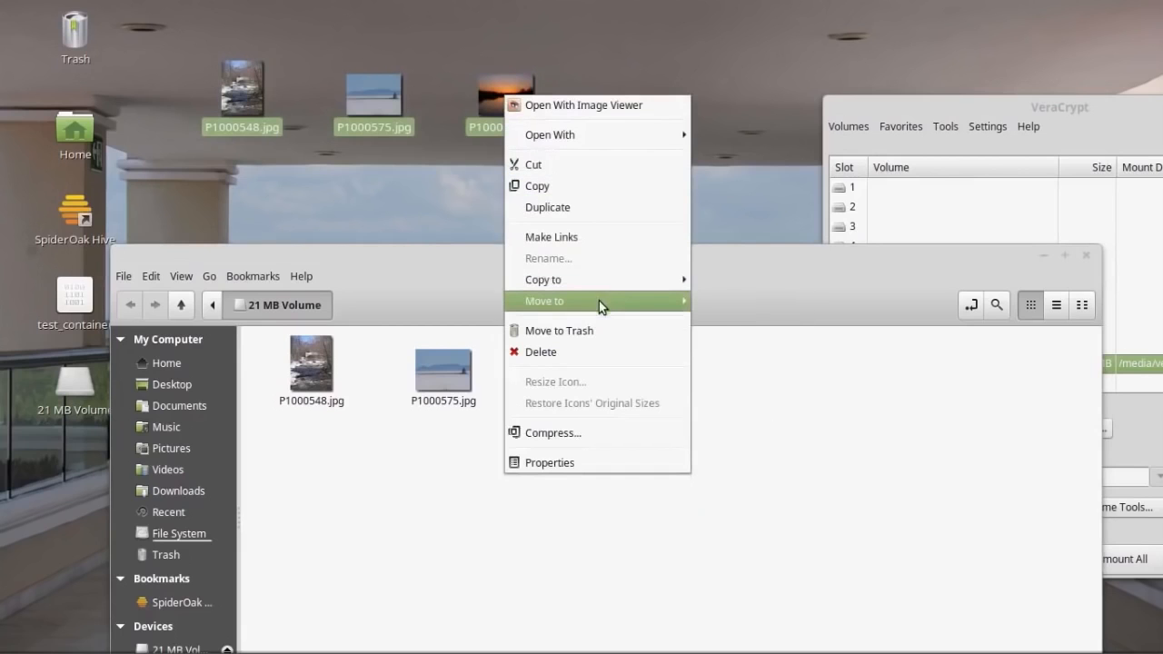
{"action": "mouse_move", "coordinate": [693, 300]}
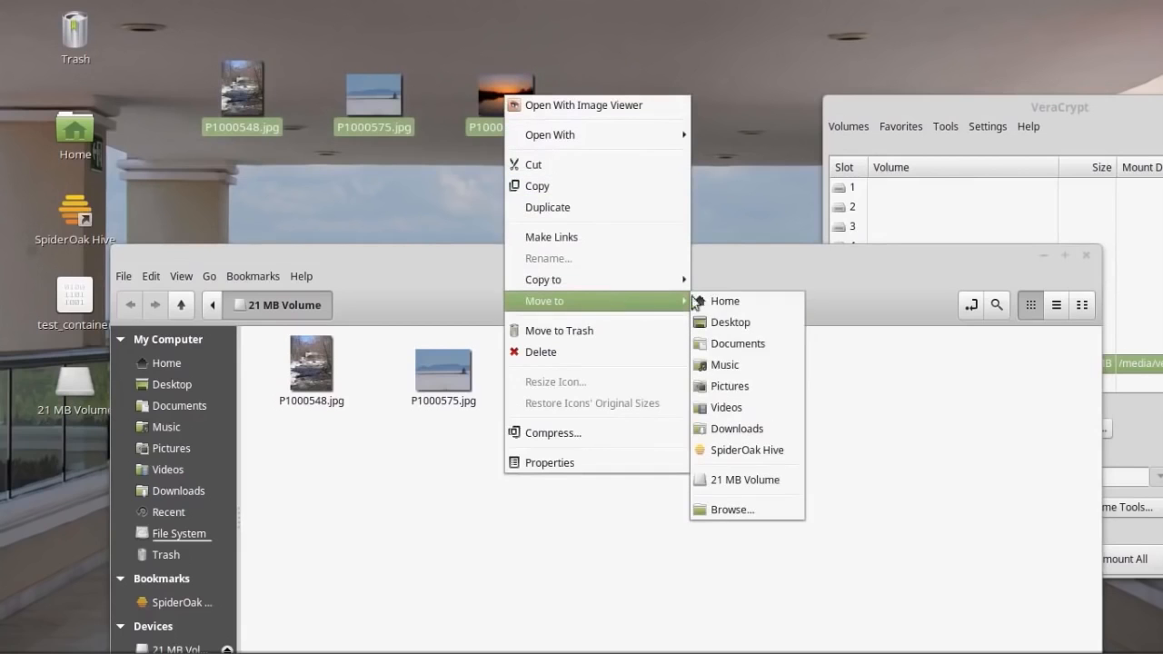
{"action": "left_click", "coordinate": [764, 481]}
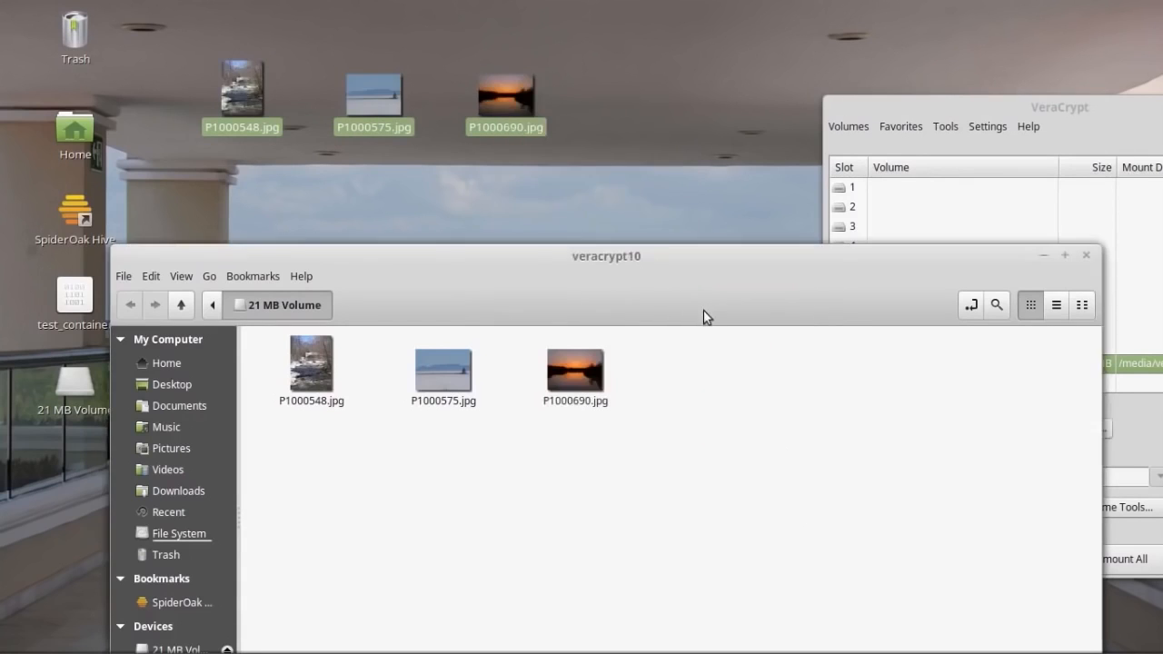
{"action": "left_click_drag", "start_coordinate": [585, 281], "coordinate": [553, 97]}
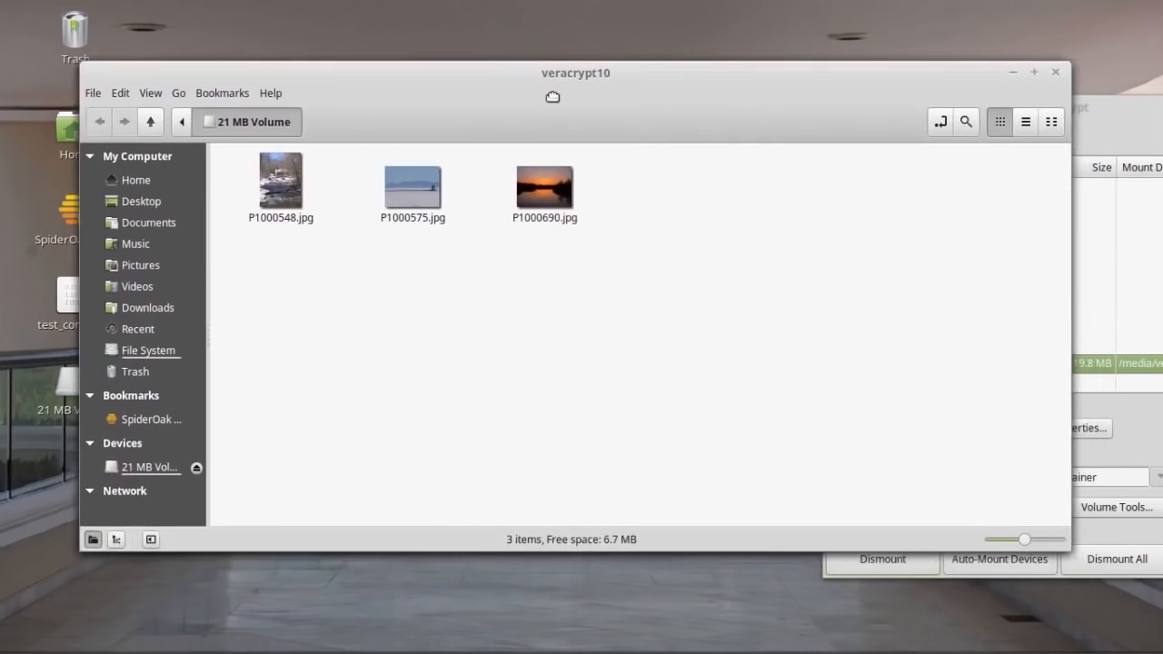
Close the veracrypt10 window, dismount test_container from slot 10, and exit VeraCrypt.
{"action": "left_click", "coordinate": [1056, 72]}
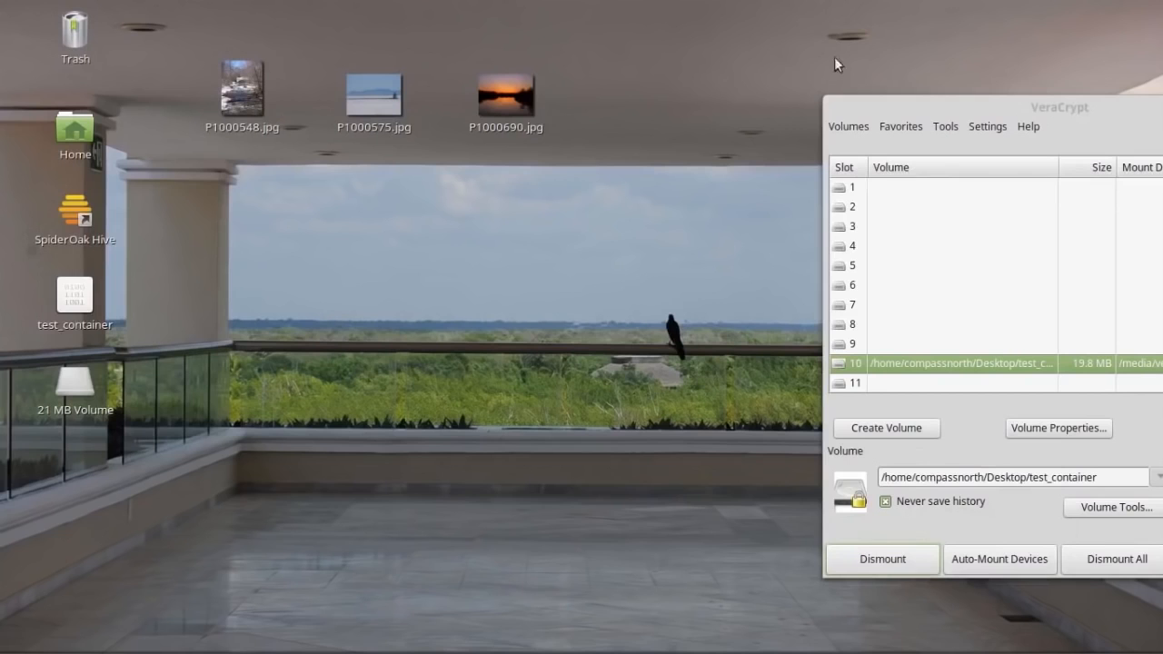
{"action": "left_click_drag", "start_coordinate": [1067, 122], "coordinate": [607, 150]}
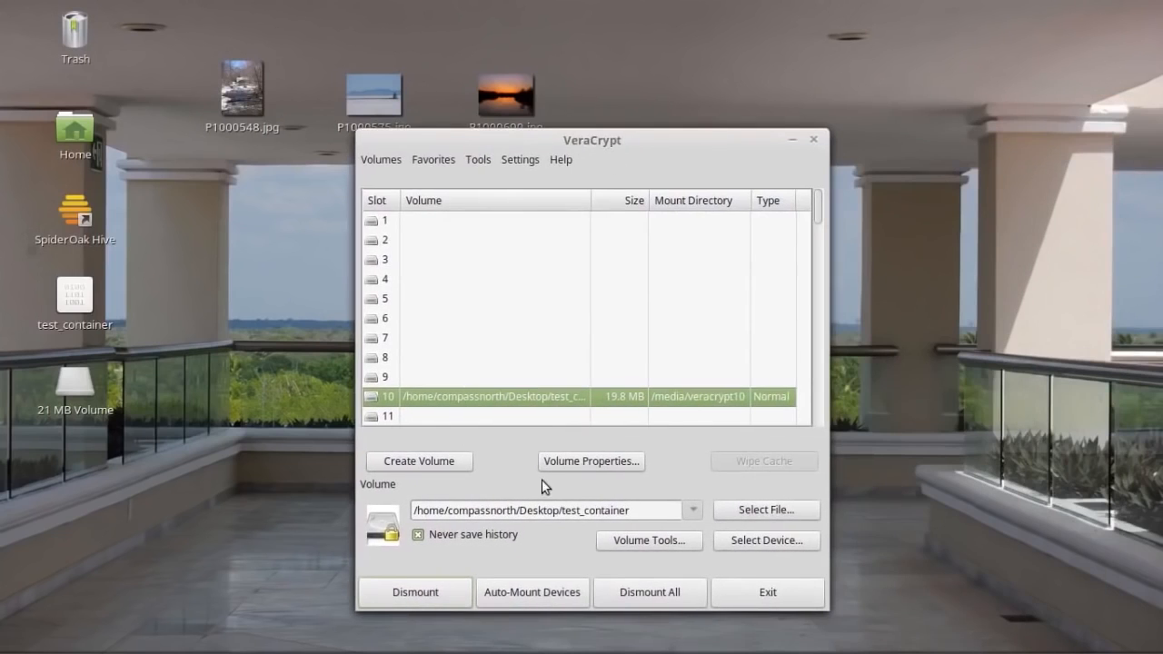
{"action": "left_click", "coordinate": [413, 593]}
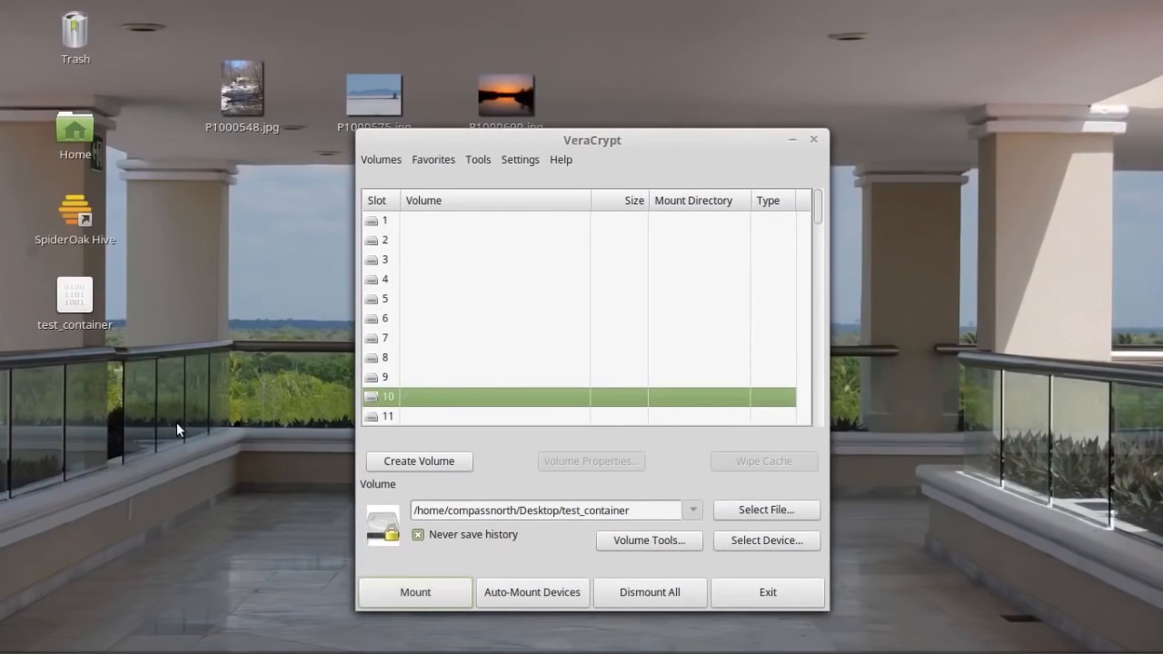
{"action": "left_click", "coordinate": [767, 590]}
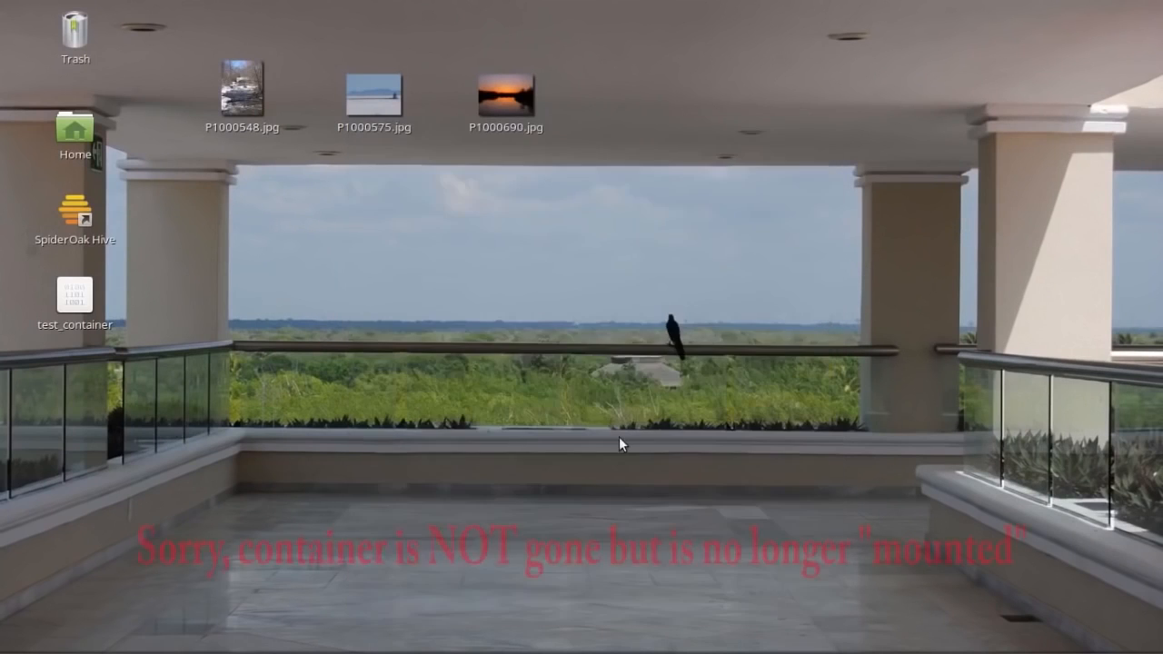
Drag the three JPG photos onto the Trash and permanently empty it.
{"action": "left_click_drag", "start_coordinate": [164, 27], "coordinate": [617, 192]}
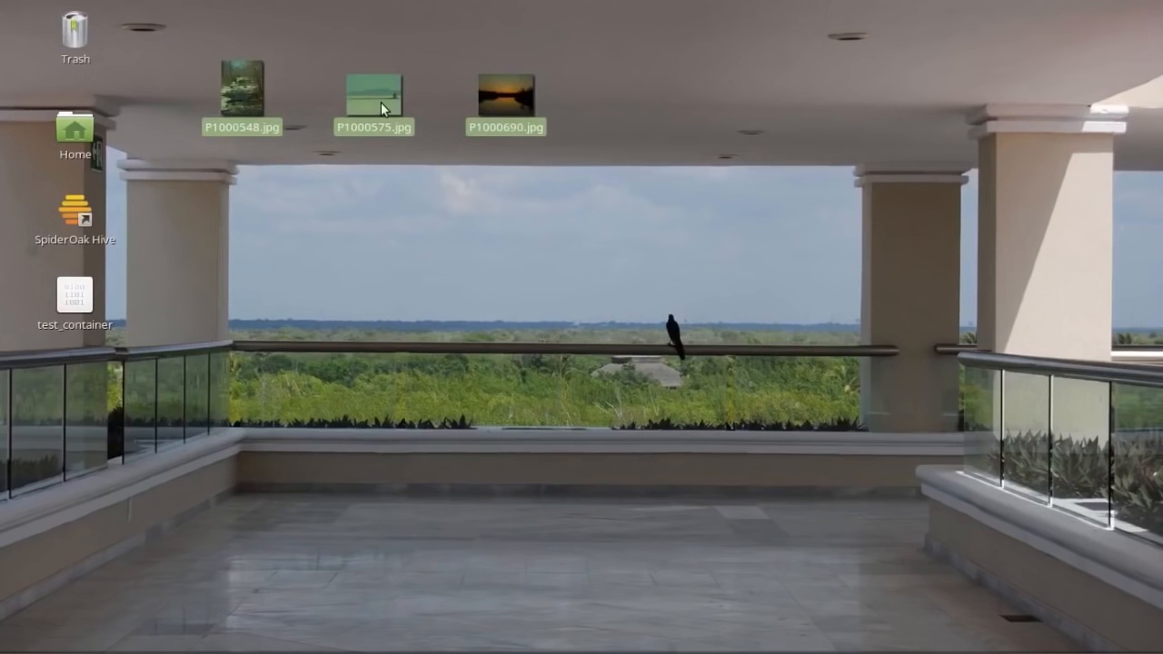
{"action": "left_click_drag", "start_coordinate": [381, 102], "coordinate": [74, 41]}
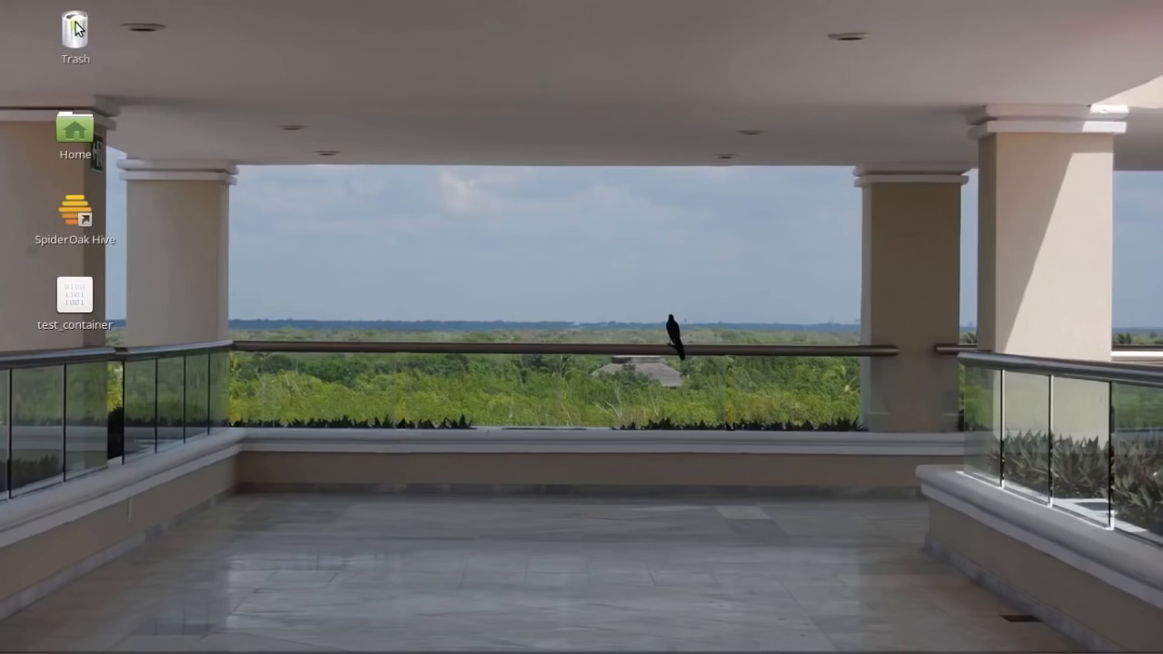
{"action": "right_click", "coordinate": [77, 27]}
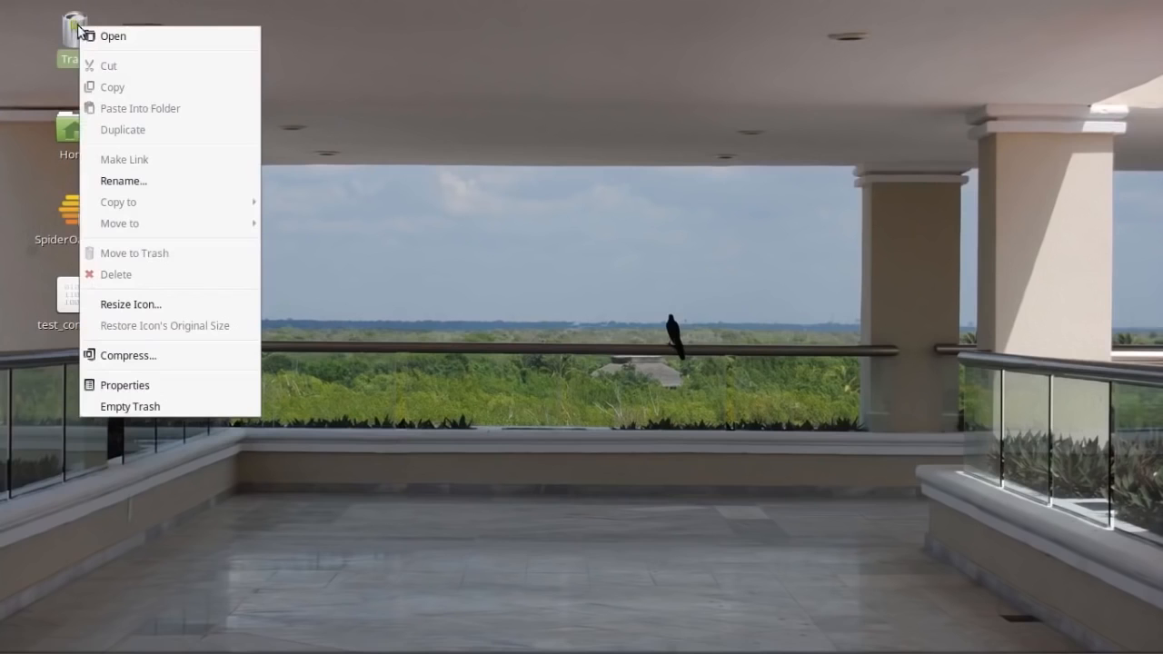
{"action": "left_click", "coordinate": [119, 407]}
{"action": "left_click", "coordinate": [706, 360]}
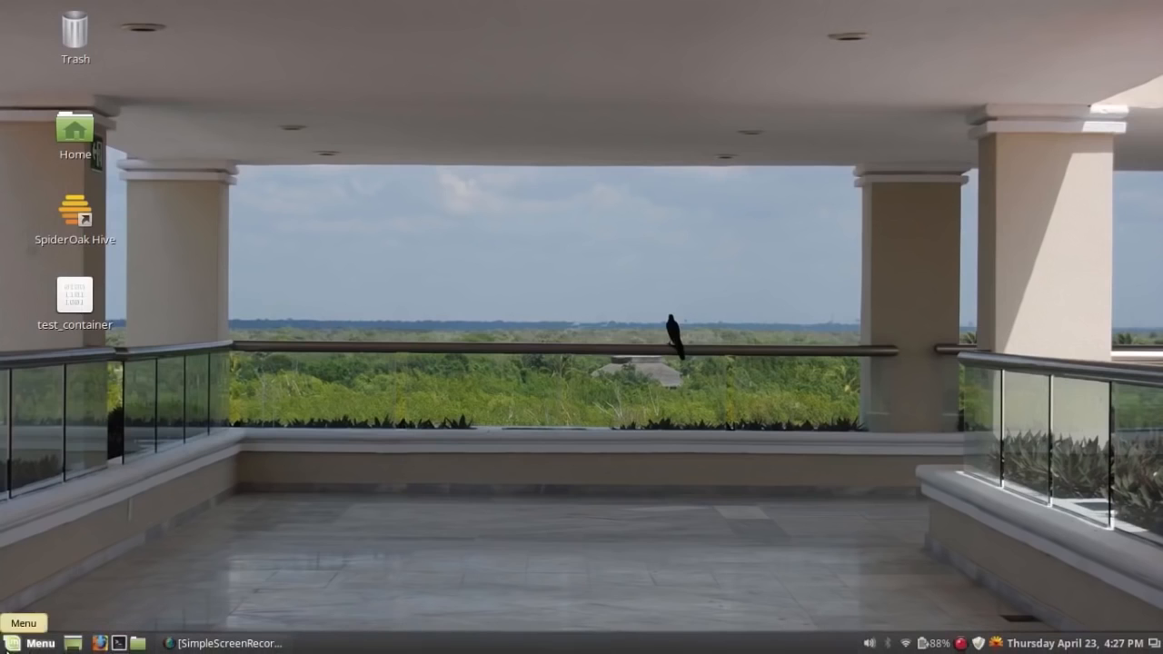
Relaunch VeraCrypt from the Mint menu by searching 'vera'.
{"action": "left_click", "coordinate": [30, 643]}
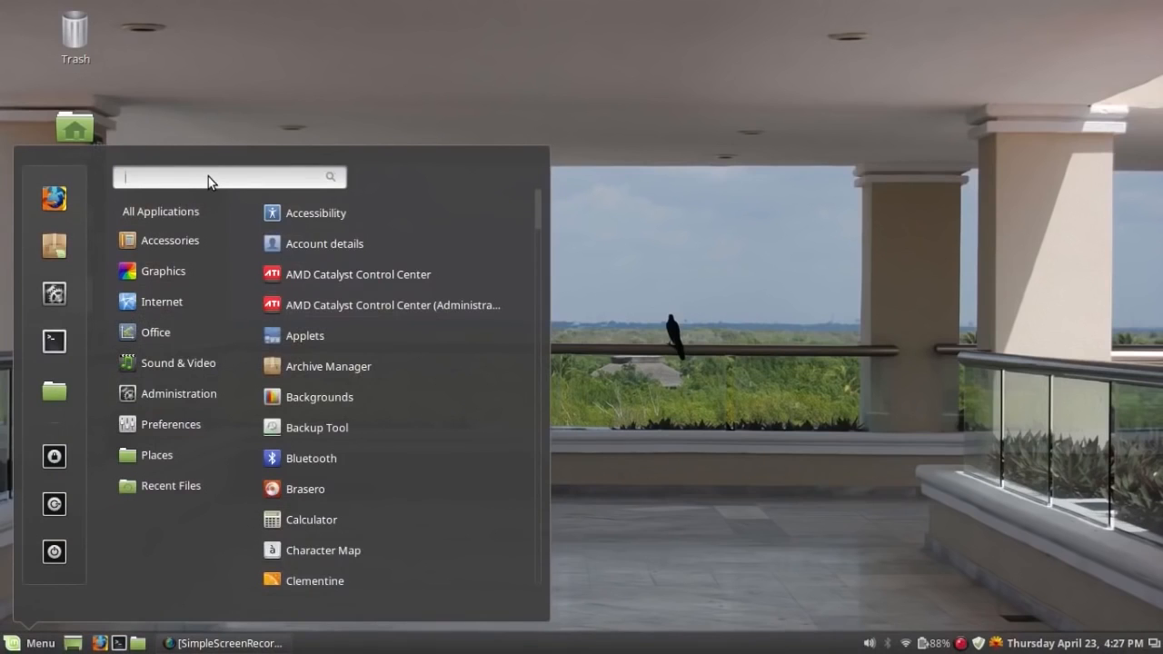
{"action": "type", "text": "vera"}
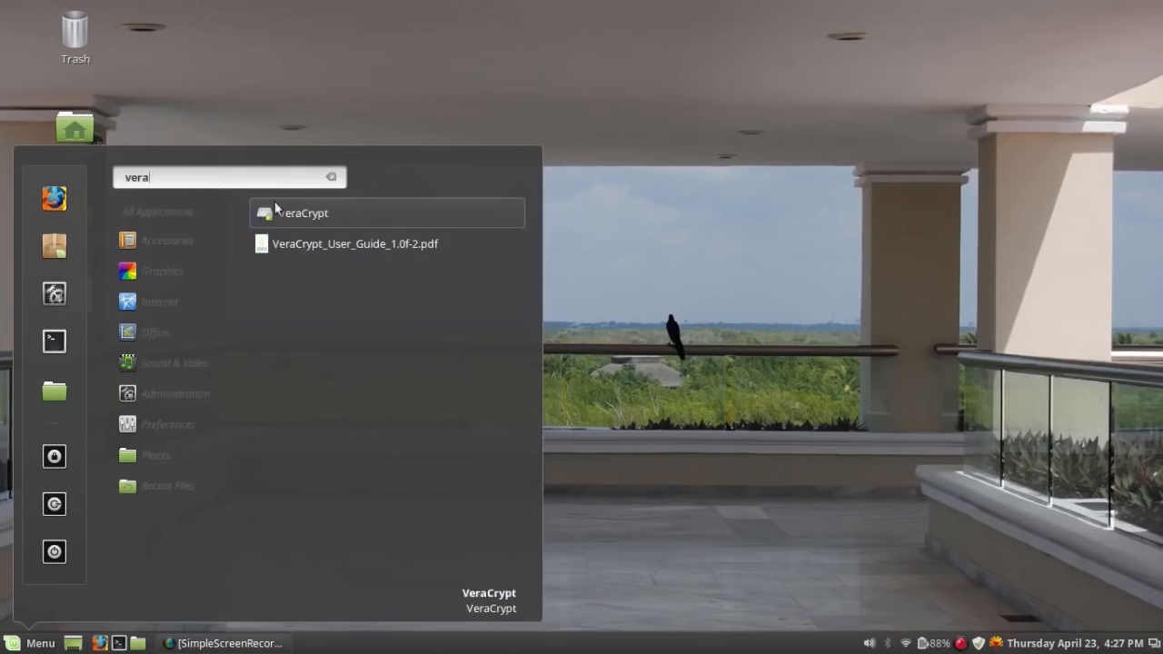
{"action": "left_click", "coordinate": [301, 213]}
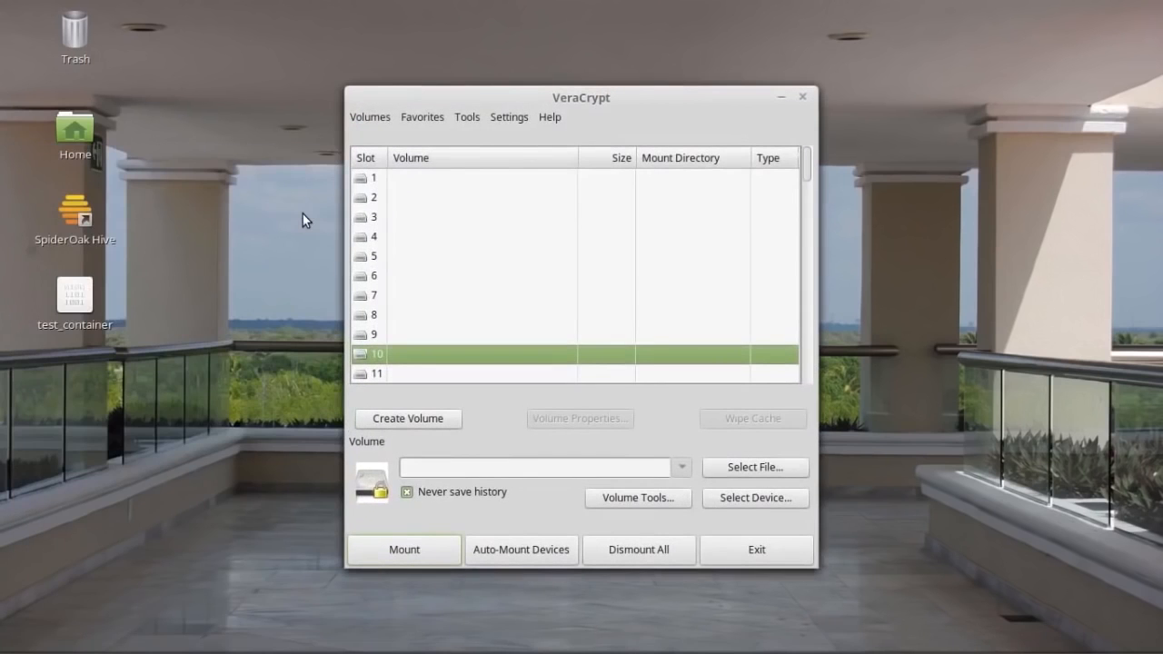
Minimize VeraCrypt and try opening the test_container file from the desktop.
{"action": "left_click_drag", "start_coordinate": [586, 100], "coordinate": [582, 56]}
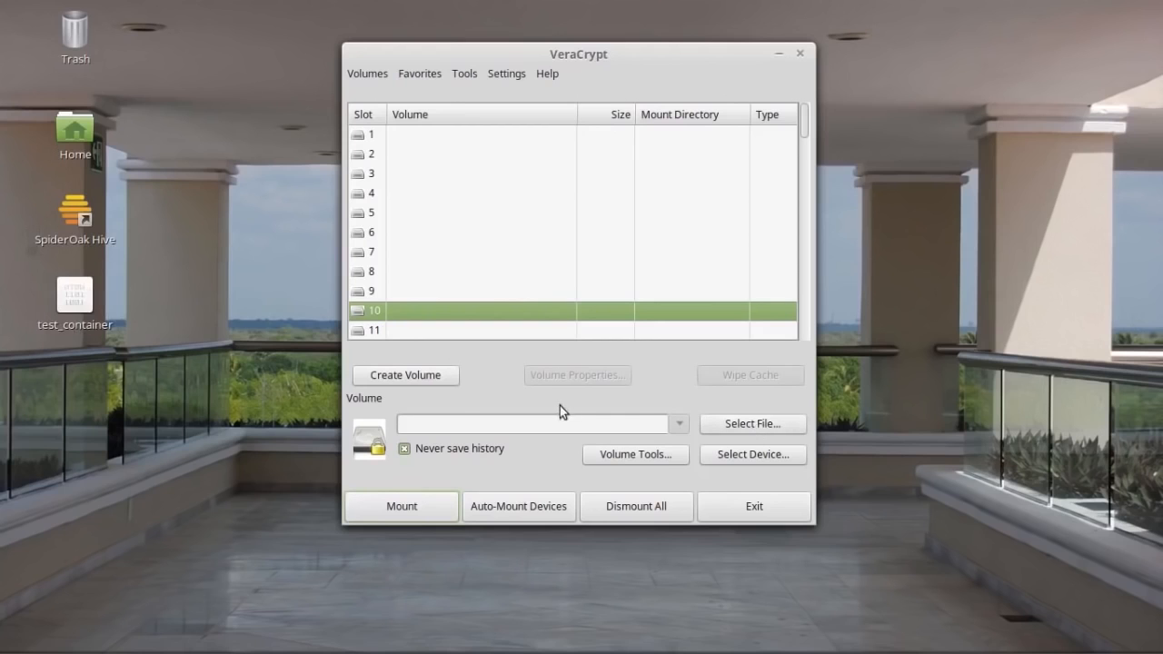
{"action": "left_click", "coordinate": [777, 56]}
{"action": "left_click", "coordinate": [88, 293]}
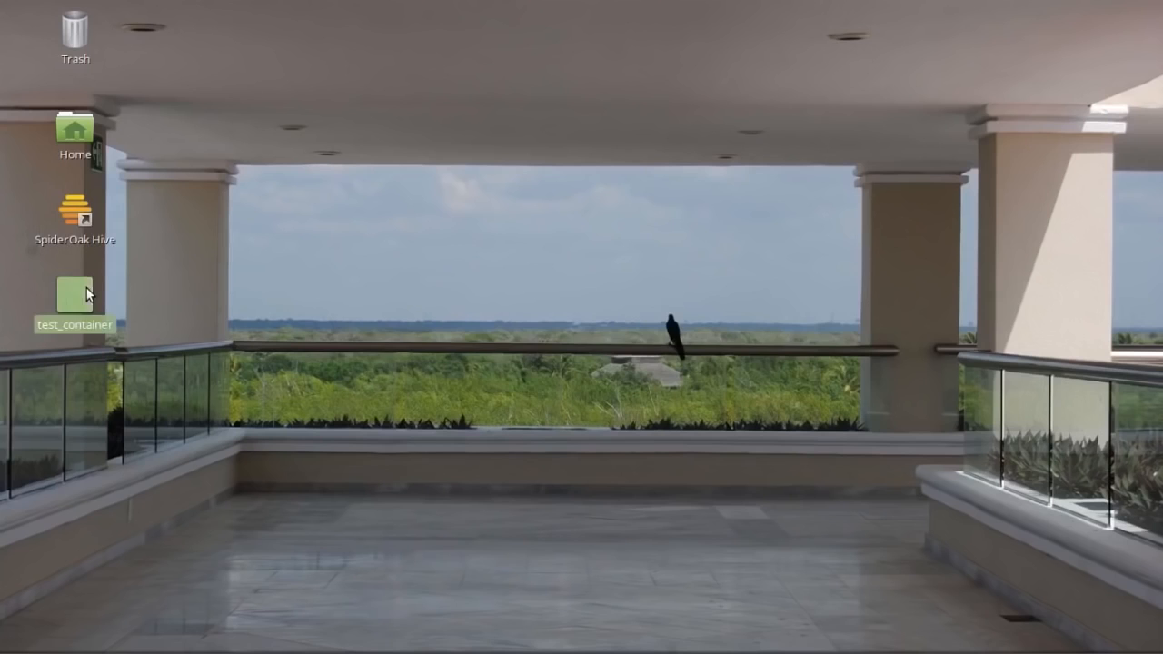
{"action": "double_click", "coordinate": [88, 293]}
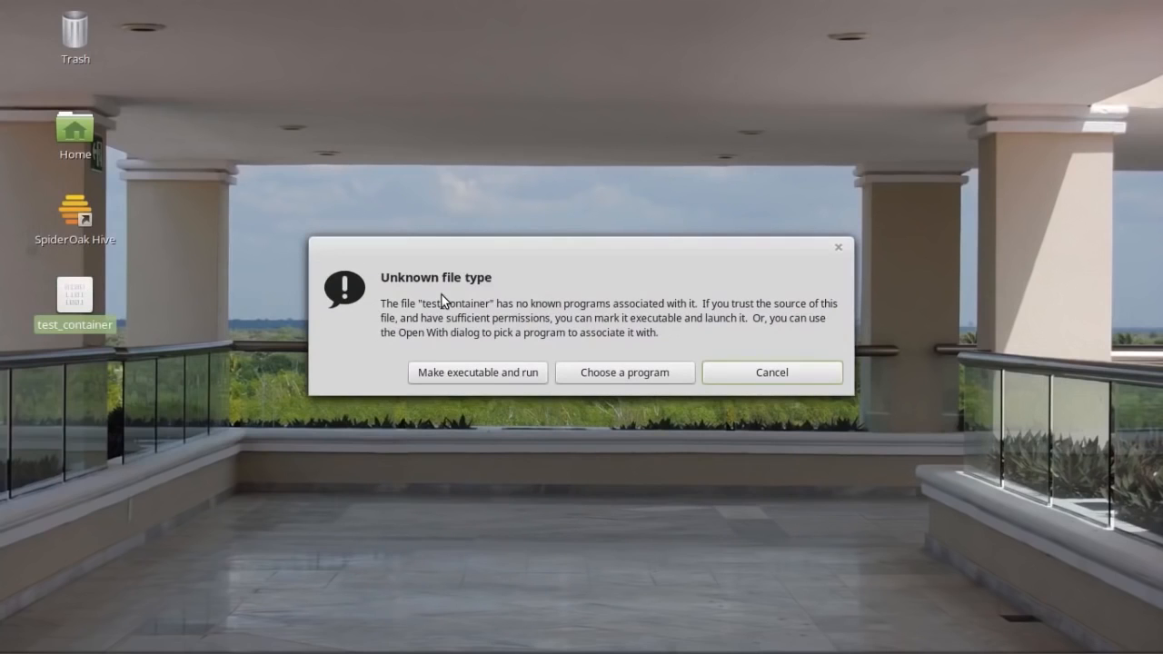
Dismiss the unknown file type warning, restore VeraCrypt, and select Desktop/test_container as the volume.
{"action": "left_click", "coordinate": [800, 376]}
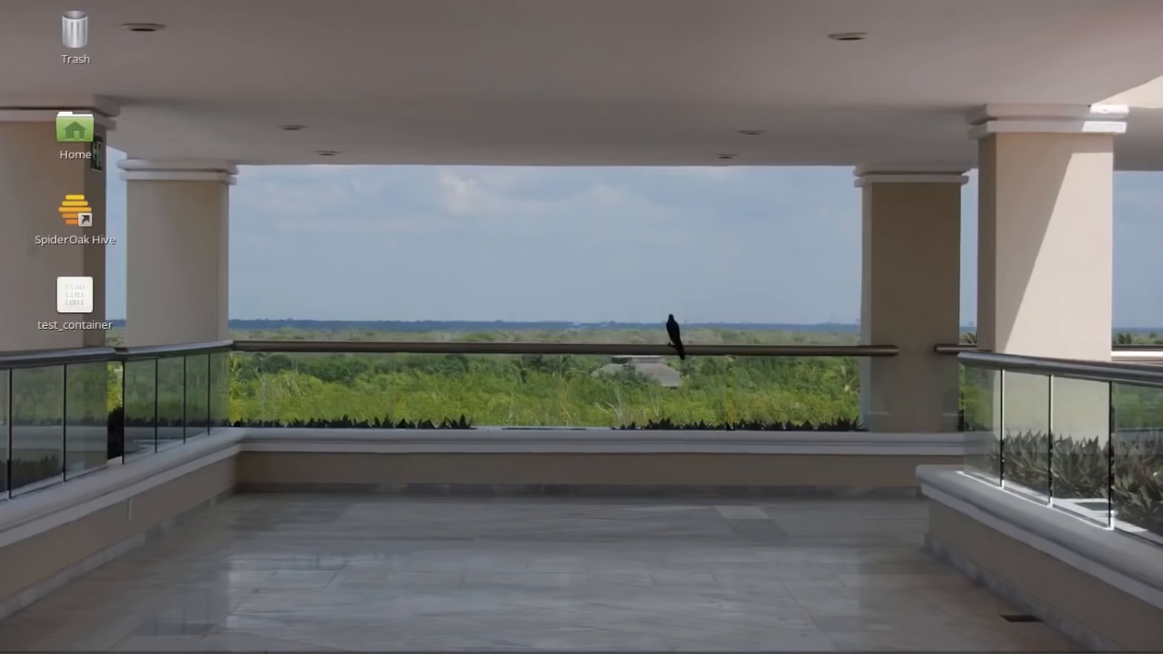
{"action": "left_click", "coordinate": [334, 644]}
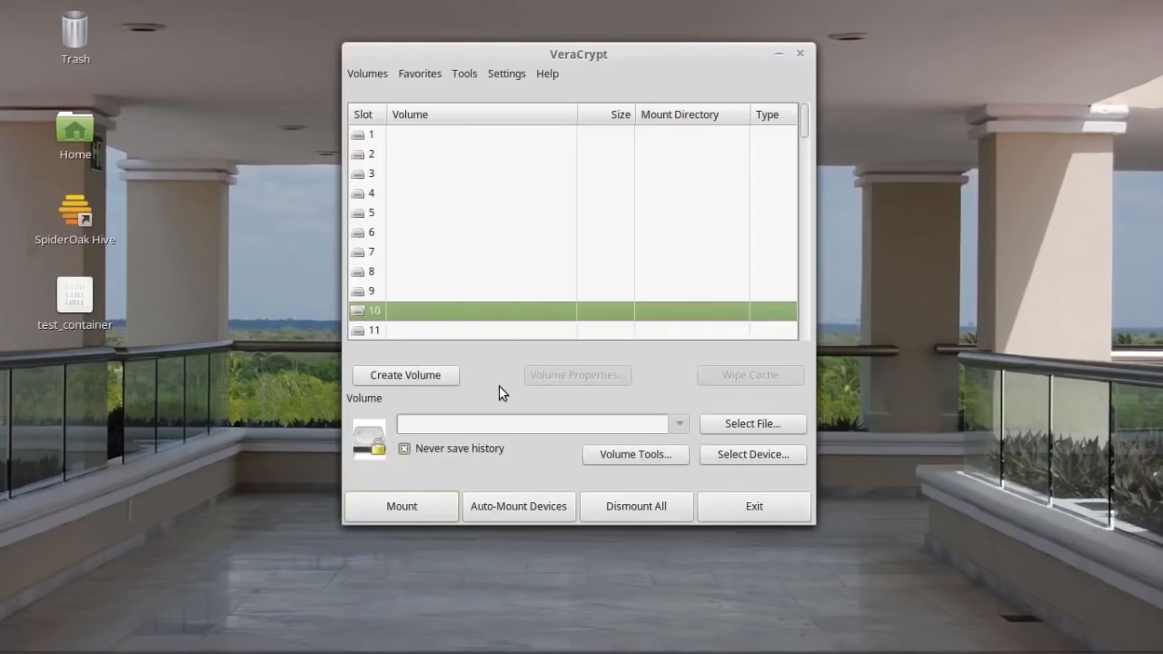
{"action": "left_click", "coordinate": [762, 424]}
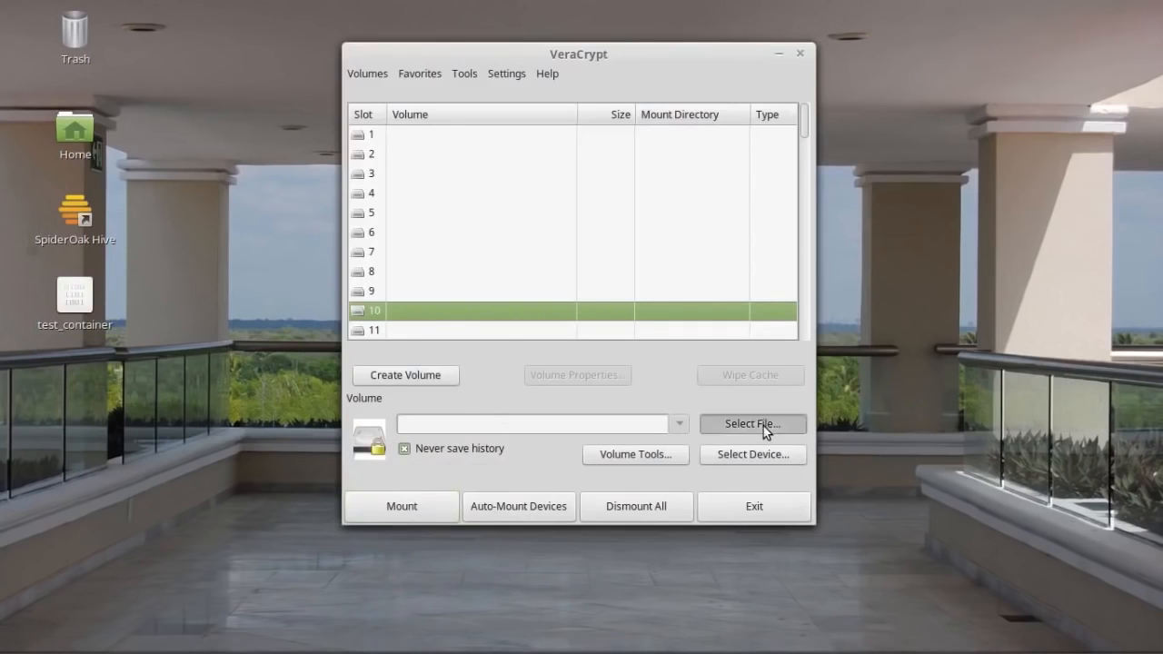
{"action": "left_click", "coordinate": [324, 235]}
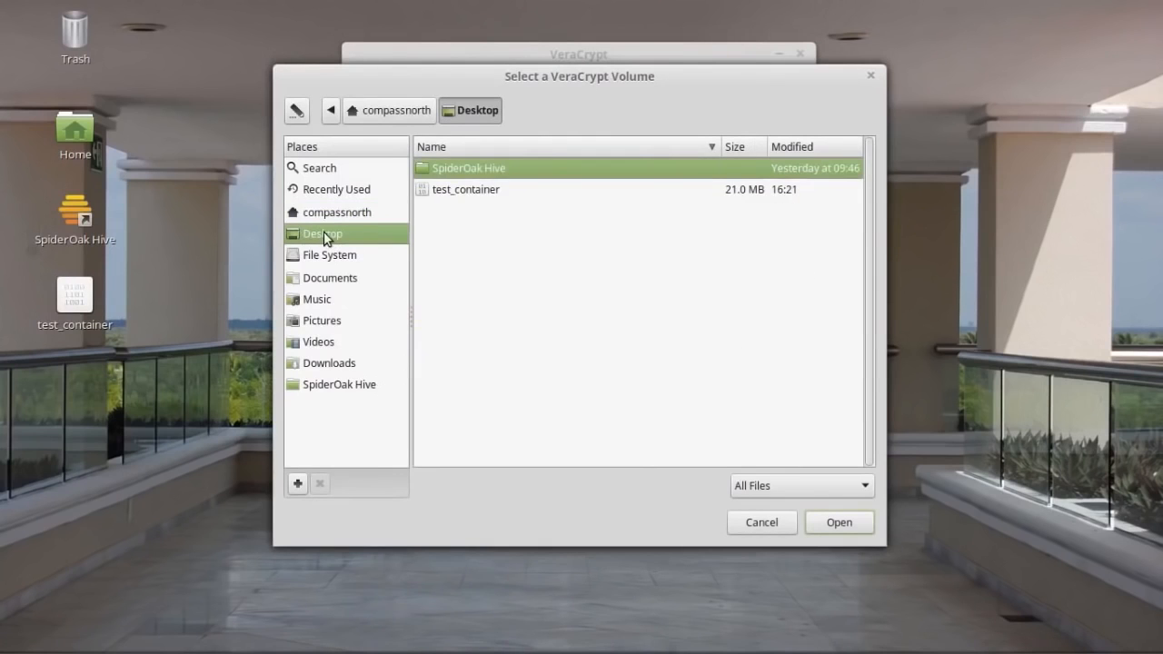
{"action": "left_click", "coordinate": [491, 191]}
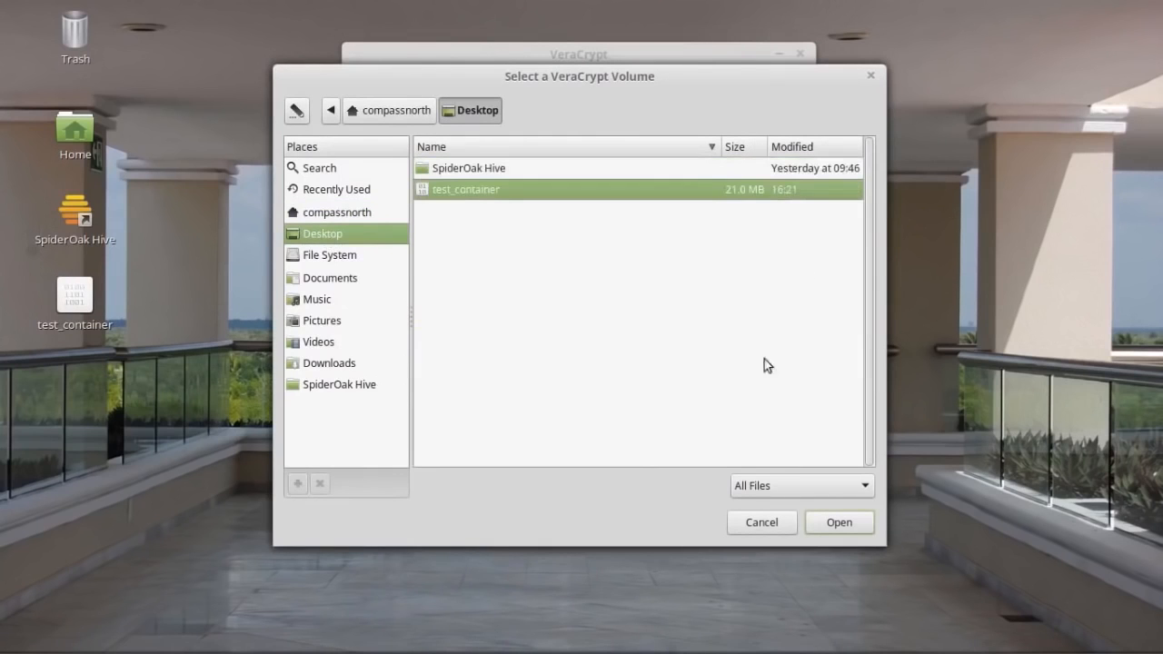
{"action": "left_click", "coordinate": [842, 525]}
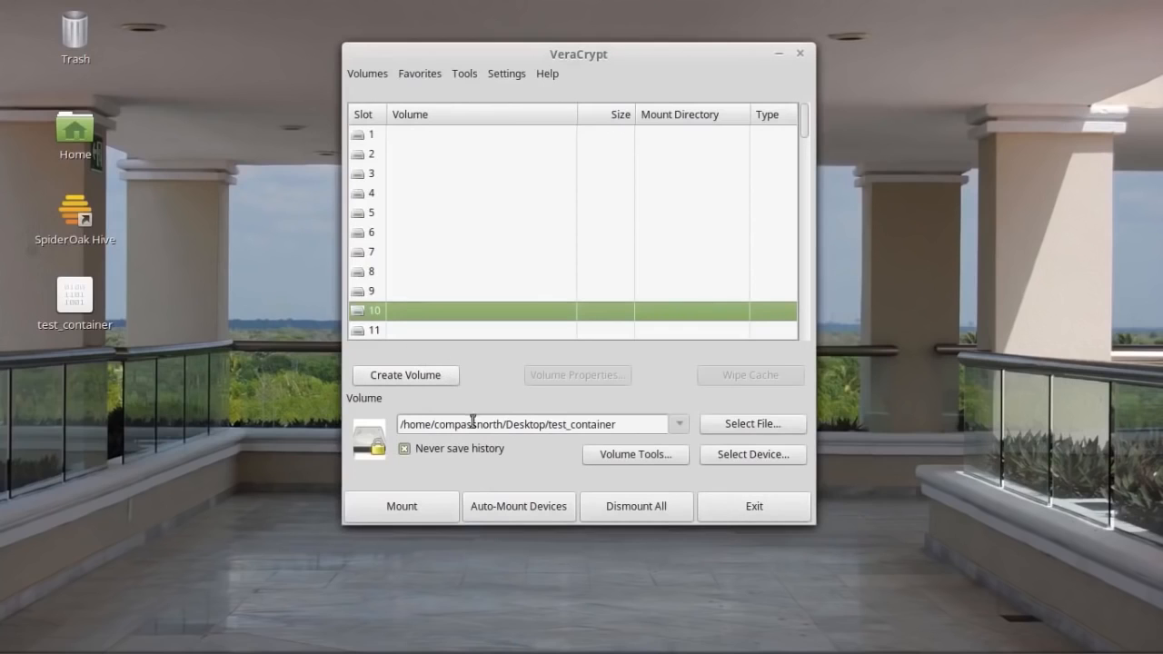
Mount test_container by entering its volume password, then the administrator password.
{"action": "left_click", "coordinate": [401, 506]}
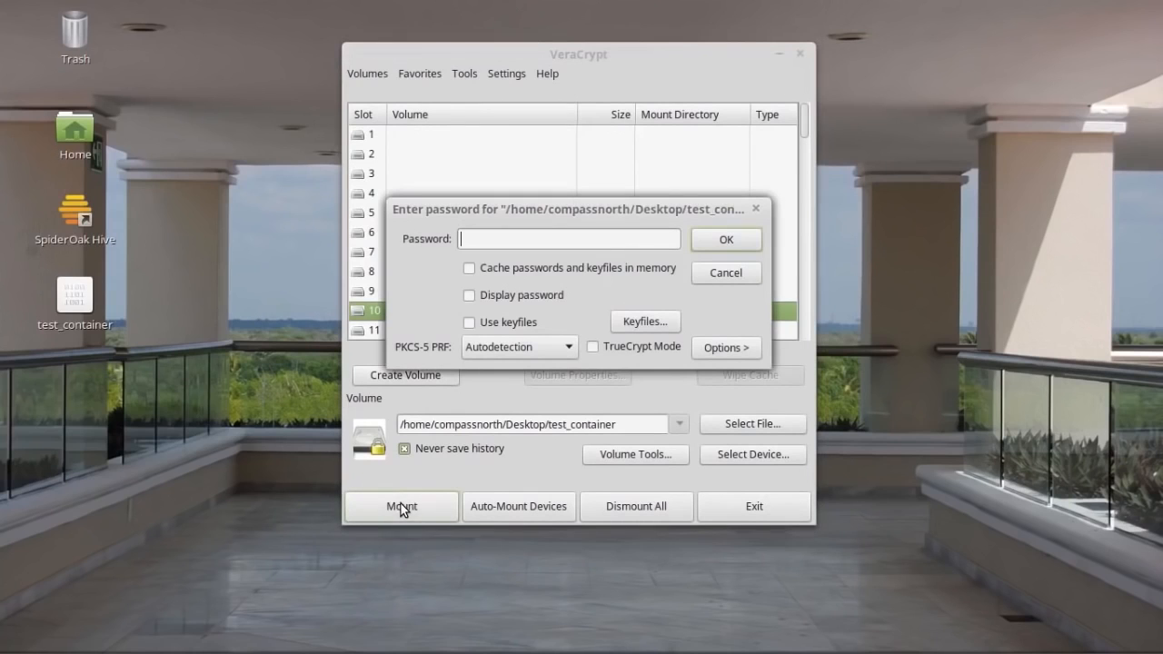
{"action": "left_click", "coordinate": [568, 239]}
{"action": "type", "text": "test"}
{"action": "left_click", "coordinate": [730, 238]}
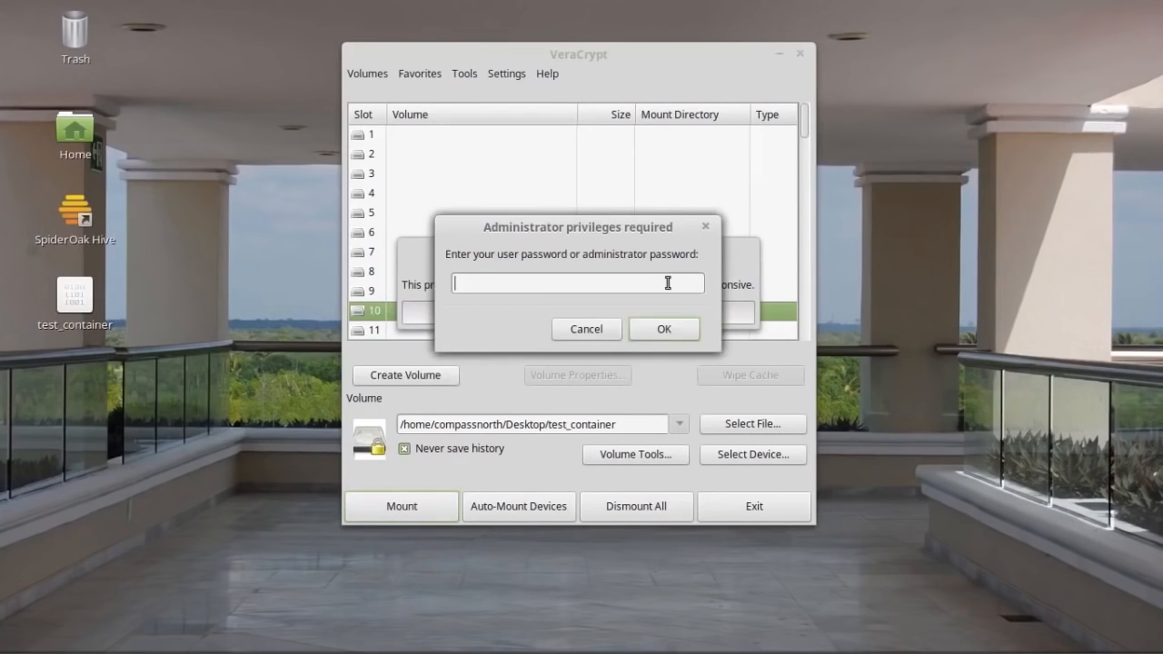
{"action": "type", "text": "•••••"}
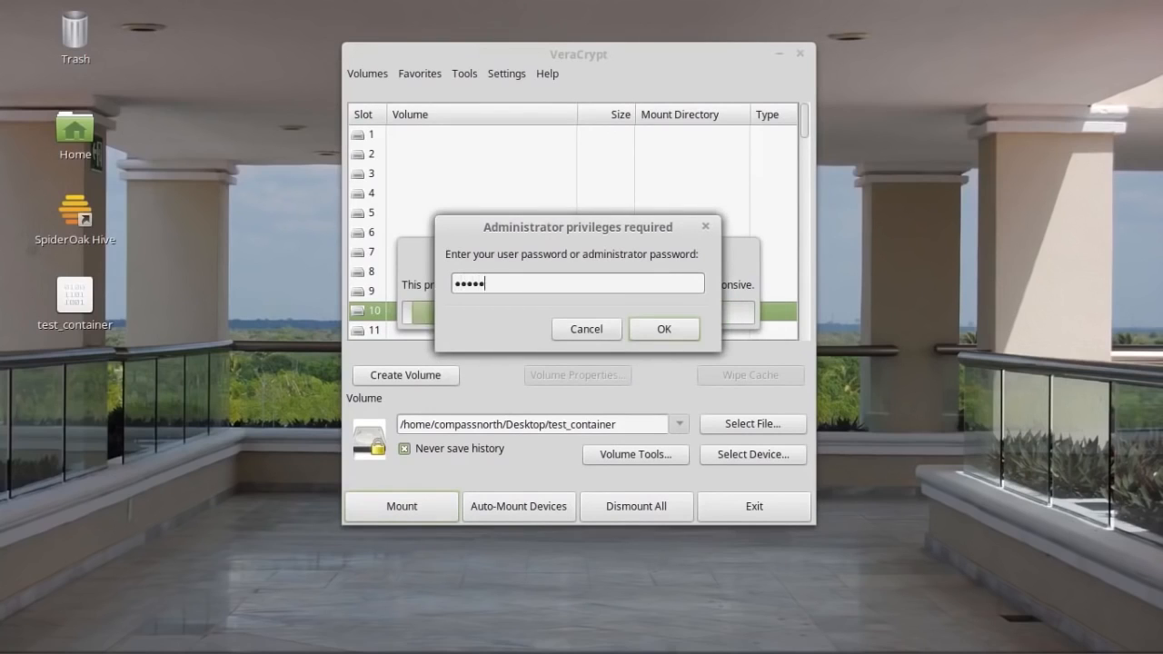
{"action": "type", "text": "•••••••"}
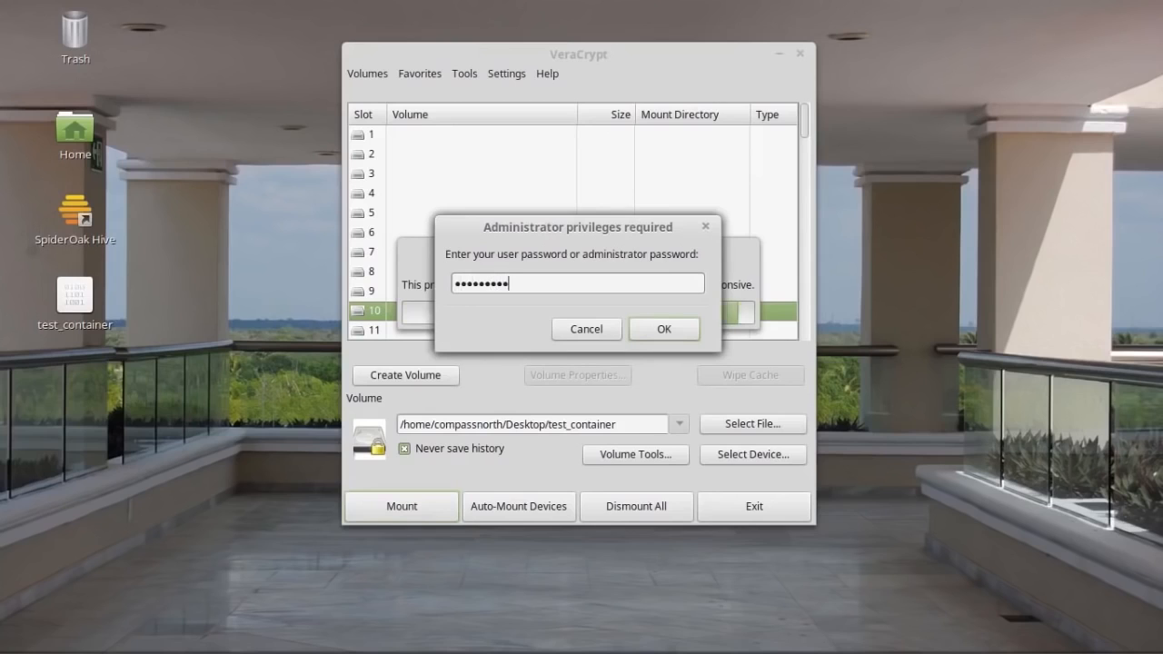
{"action": "type", "text": "•••••"}
{"action": "left_click", "coordinate": [669, 330]}
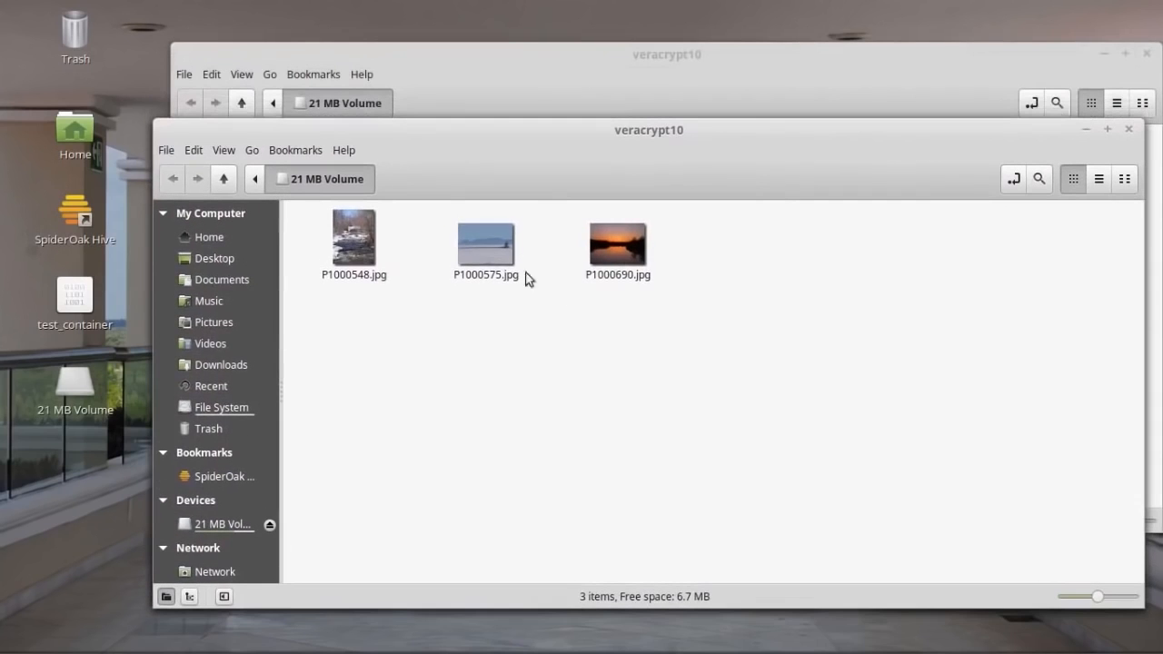
Close the duplicate veracrypt10 window and reposition the remaining volume window.
{"action": "left_click_drag", "start_coordinate": [697, 132], "coordinate": [631, 220]}
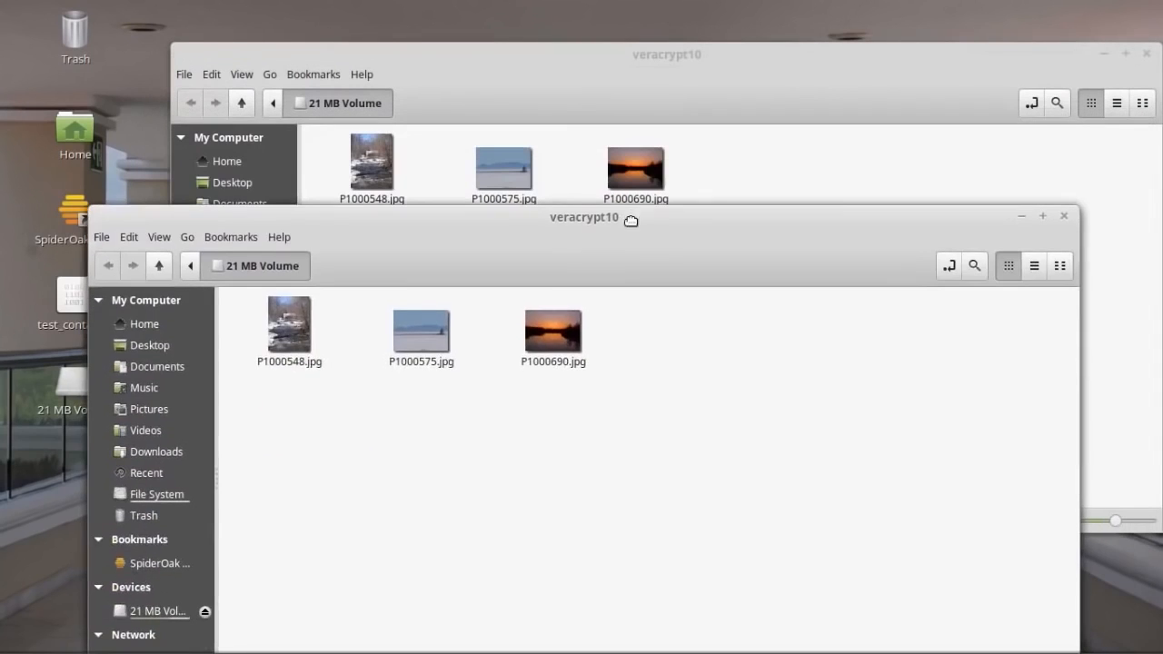
{"action": "left_click", "coordinate": [1146, 54]}
{"action": "left_click_drag", "start_coordinate": [603, 220], "coordinate": [684, 65]}
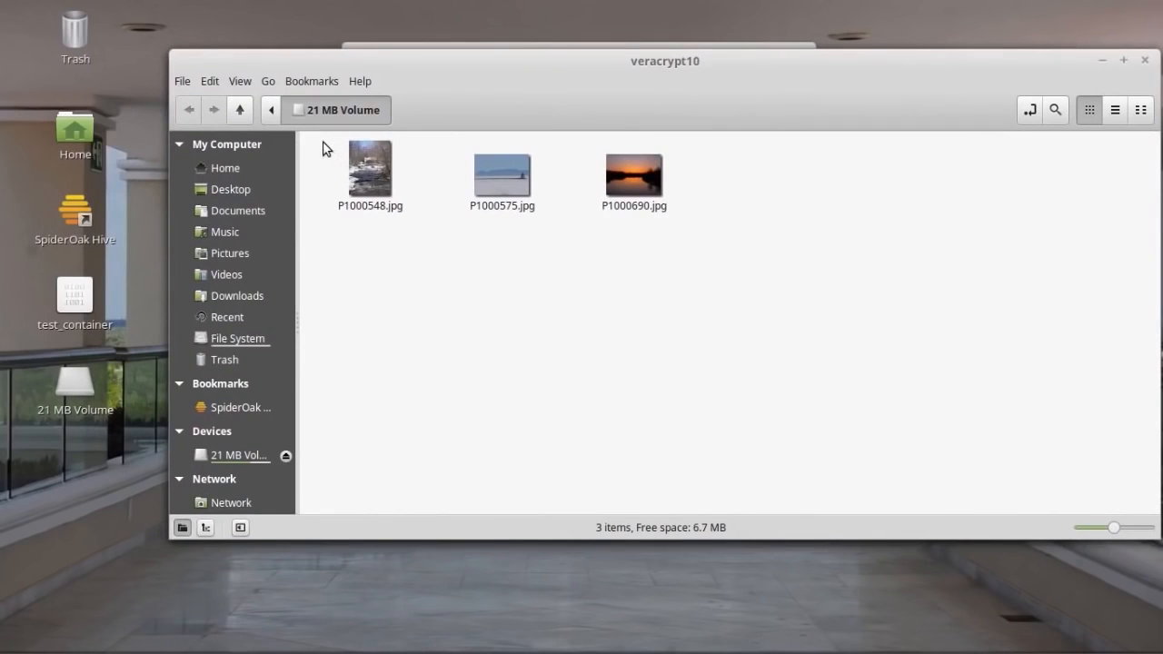
Copy the three jpg photos onto the desktop and close the volume window.
{"action": "left_click_drag", "start_coordinate": [324, 142], "coordinate": [709, 235]}
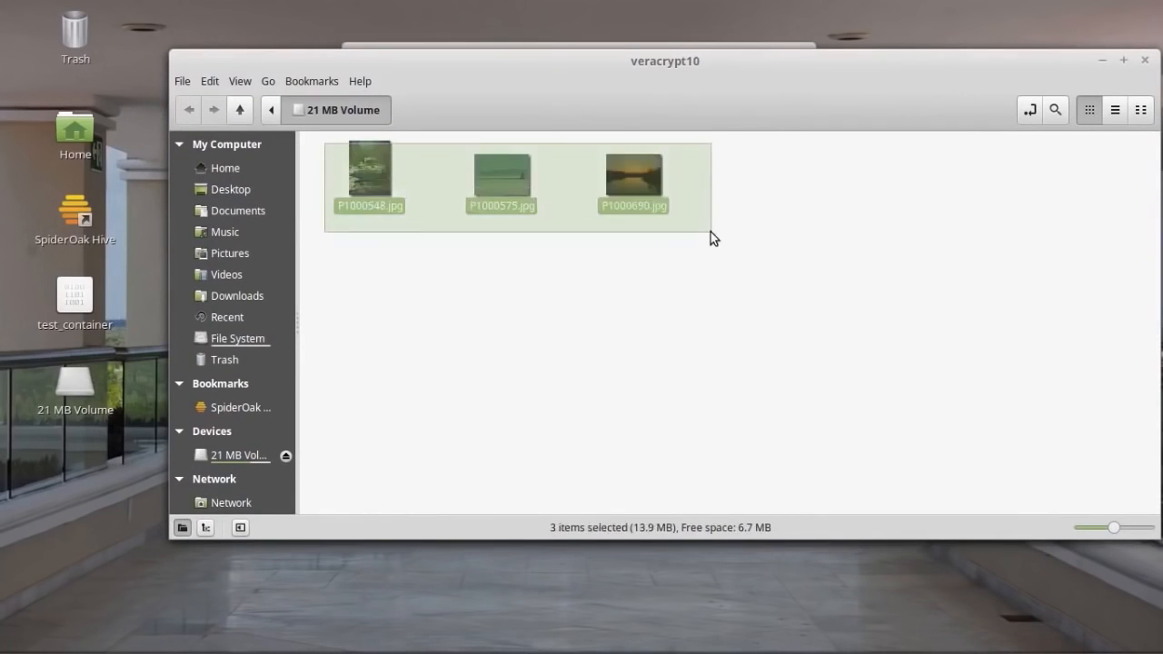
{"action": "left_click_drag", "start_coordinate": [793, 104], "coordinate": [872, 249]}
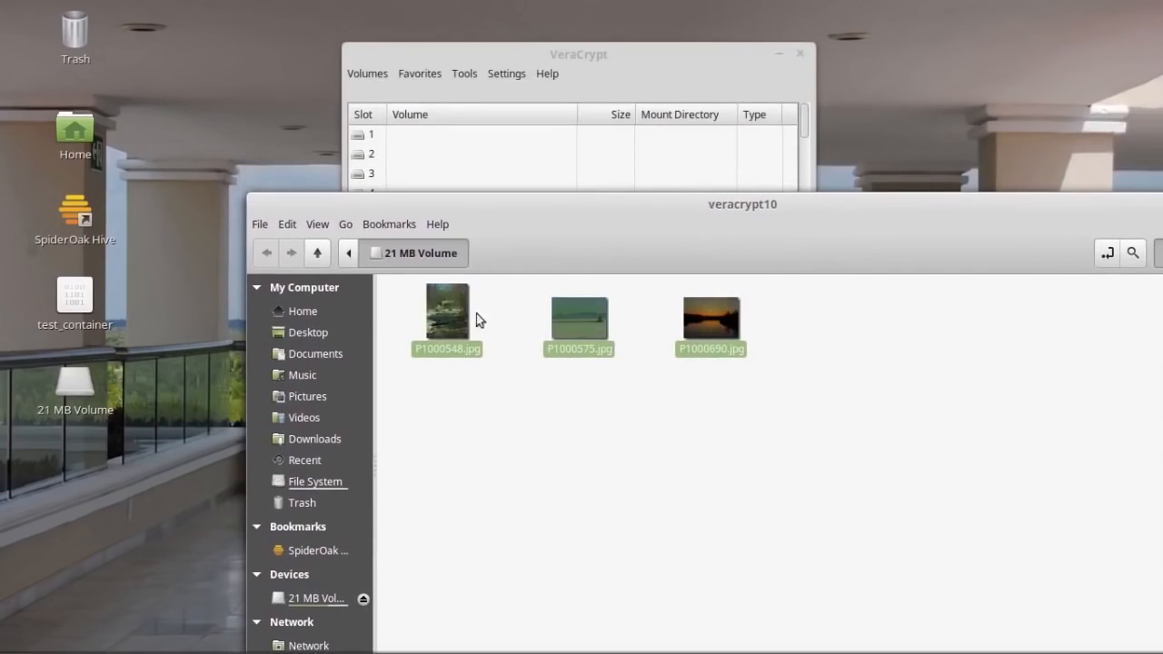
{"action": "left_click_drag", "start_coordinate": [450, 317], "coordinate": [213, 84]}
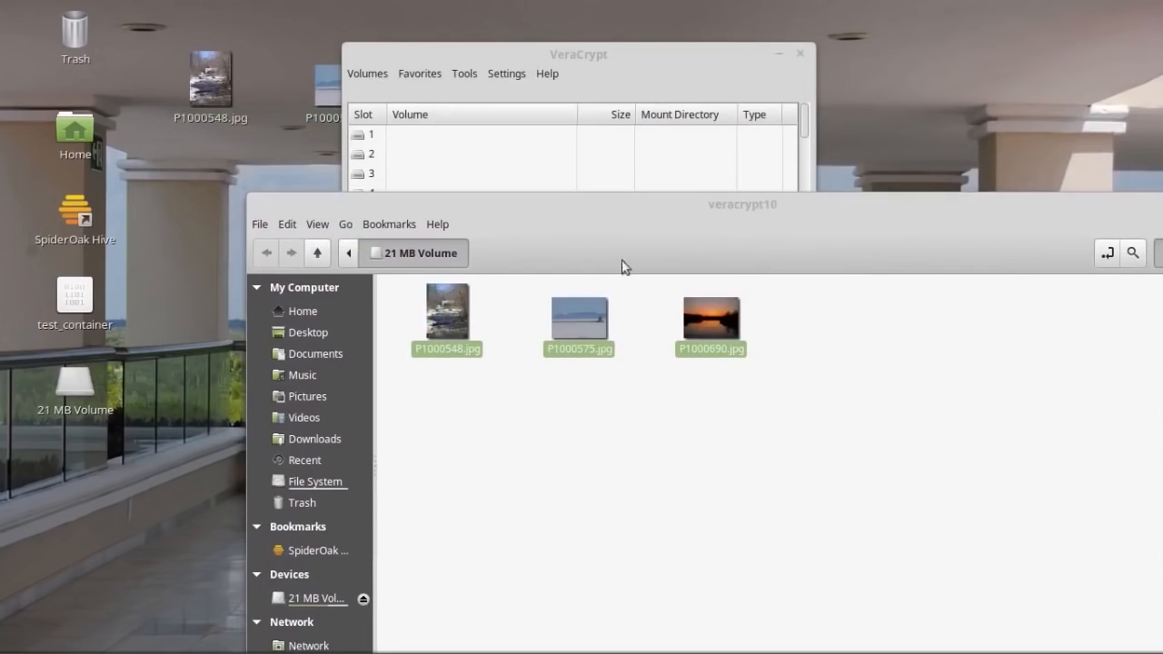
{"action": "left_click_drag", "start_coordinate": [958, 231], "coordinate": [932, 216]}
{"action": "left_click", "coordinate": [1084, 179]}
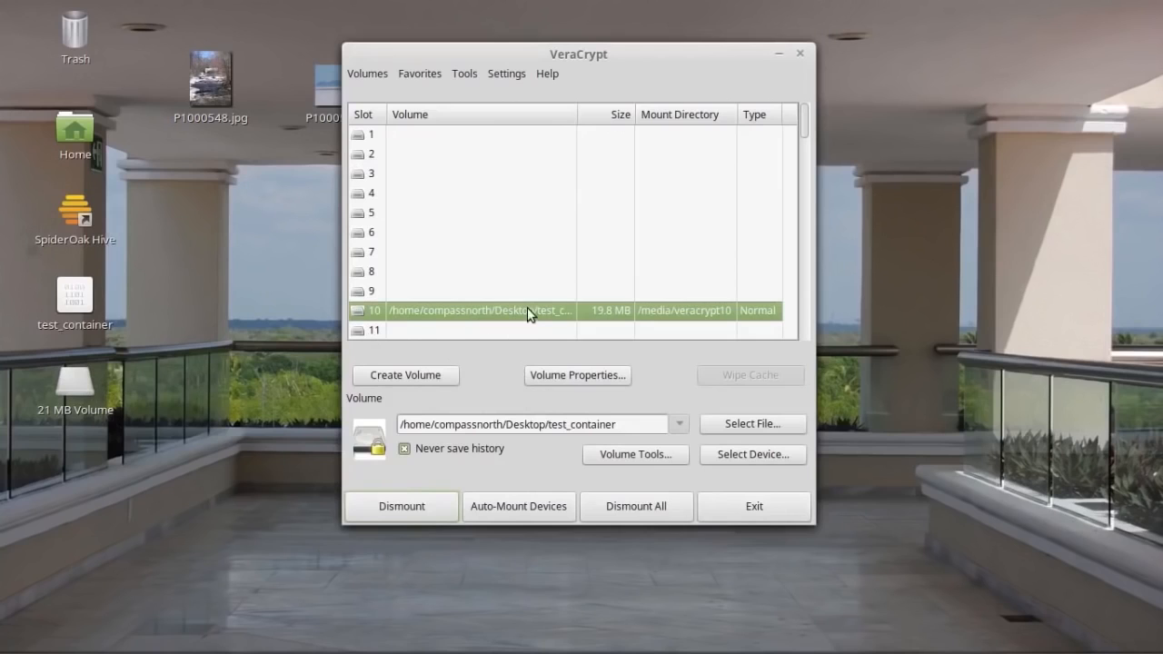
Dismount slot 10, exit VeraCrypt, and drag the test_container file into the Trash.
{"action": "left_click", "coordinate": [399, 515]}
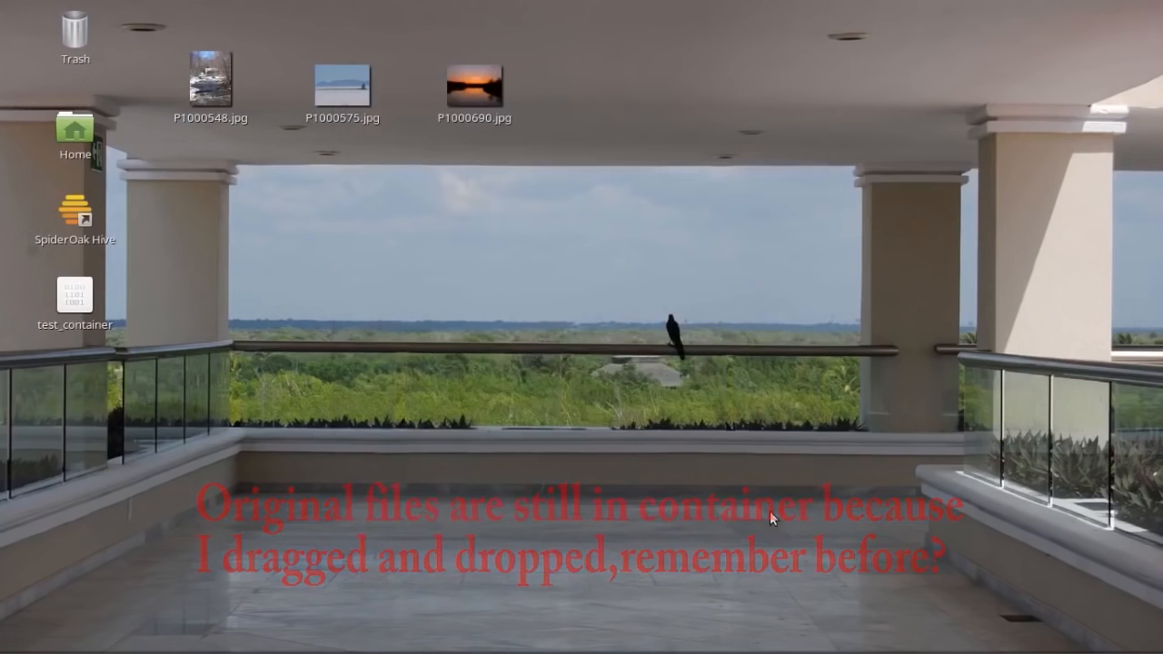
{"action": "left_click", "coordinate": [768, 509]}
{"action": "left_click_drag", "start_coordinate": [167, 53], "coordinate": [658, 204]}
{"action": "left_click", "coordinate": [576, 285]}
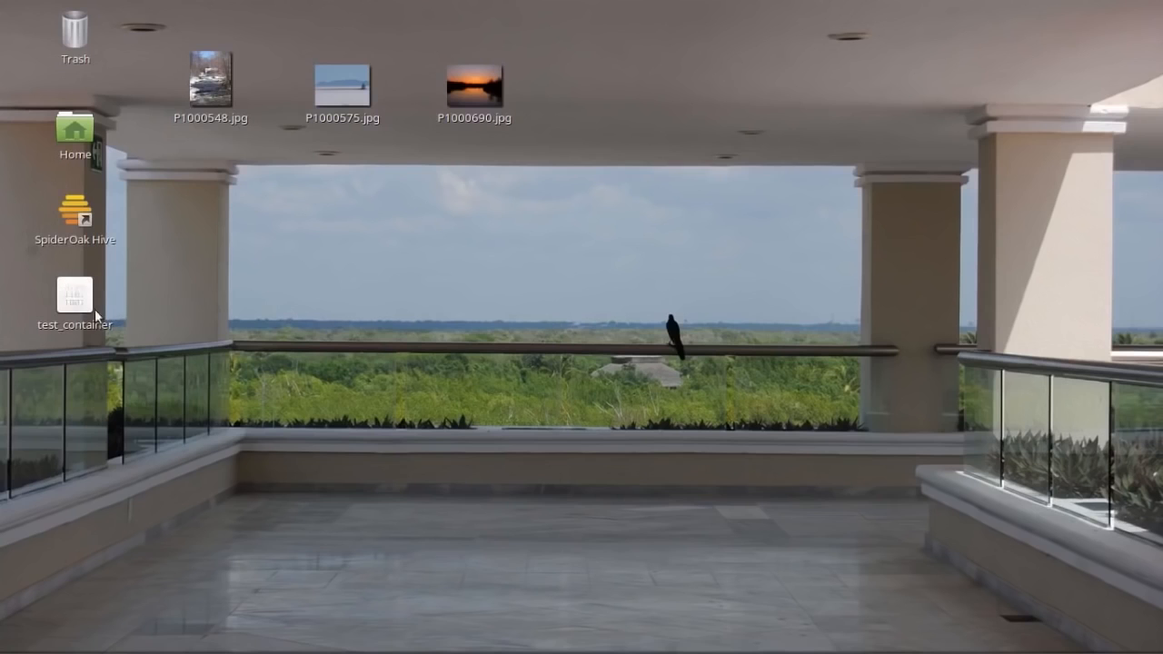
{"action": "left_click_drag", "start_coordinate": [74, 296], "coordinate": [74, 30]}
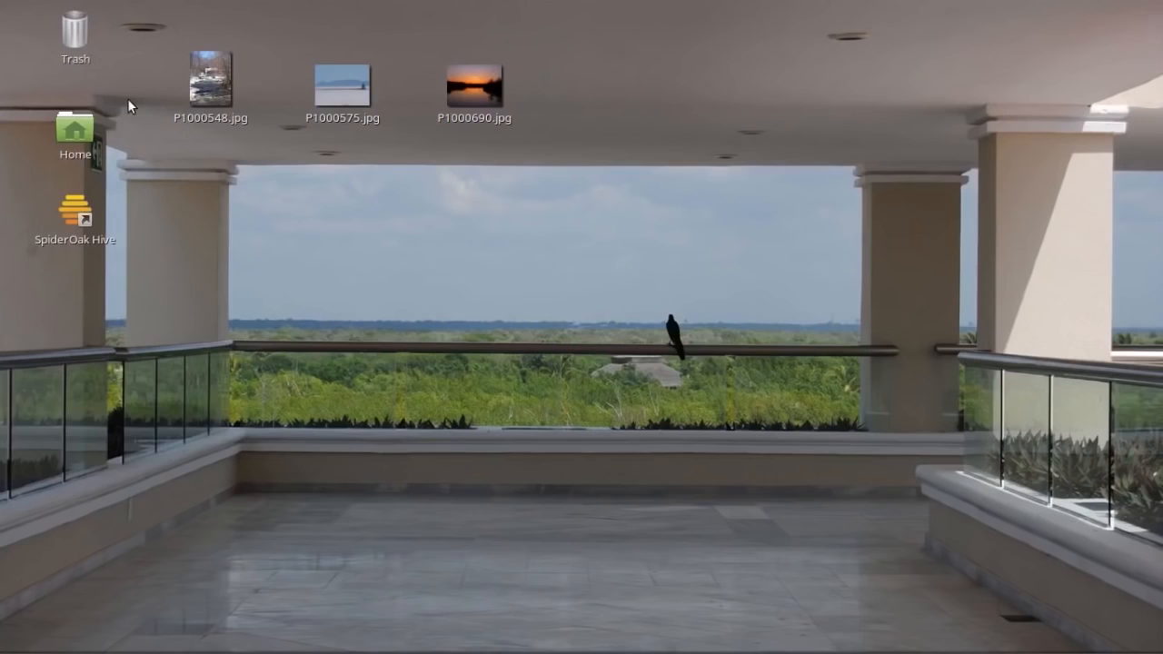
Permanently empty the Trash, then bring up the SimpleScreenRecorder tray menu.
{"action": "right_click", "coordinate": [71, 29]}
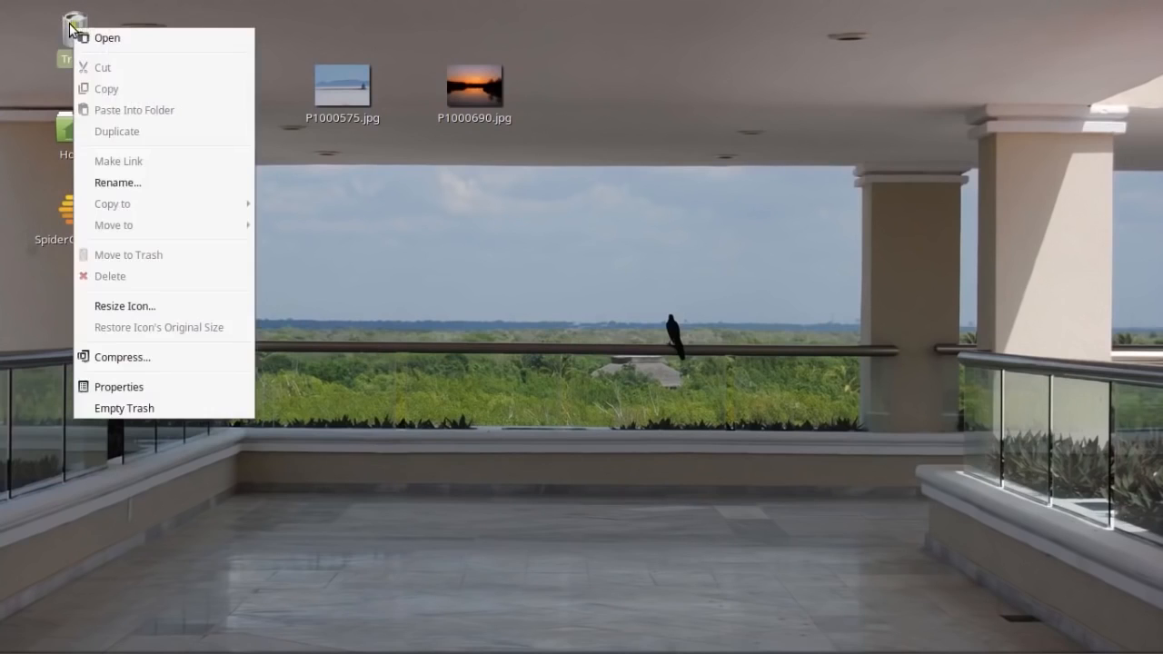
{"action": "left_click", "coordinate": [140, 408]}
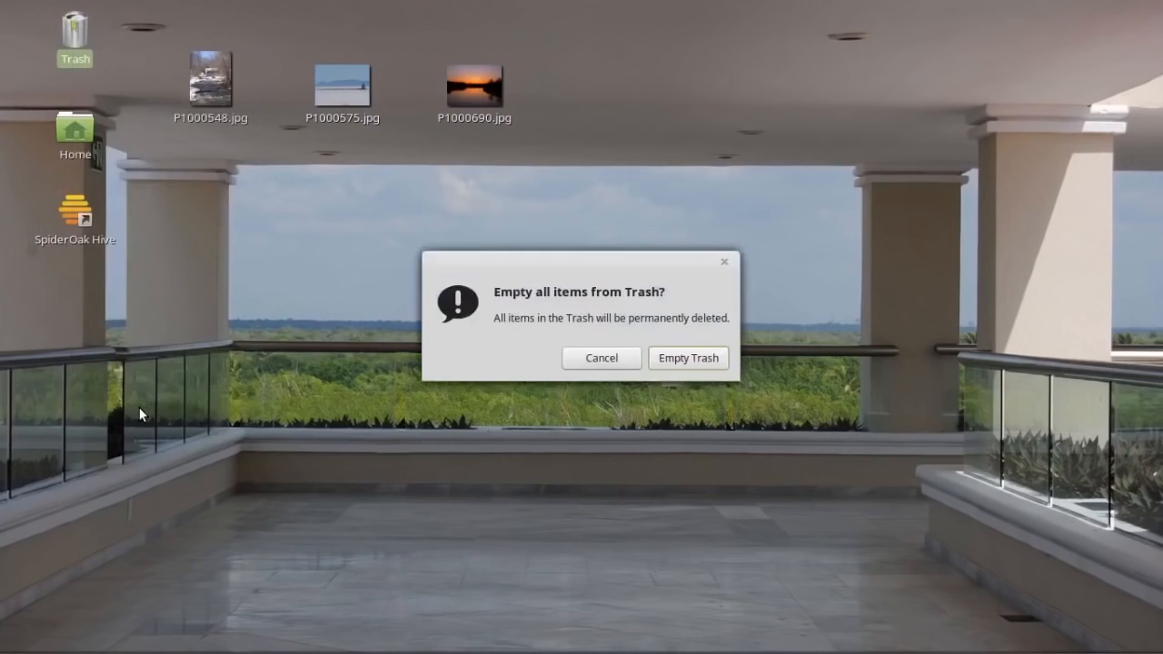
{"action": "left_click", "coordinate": [700, 364]}
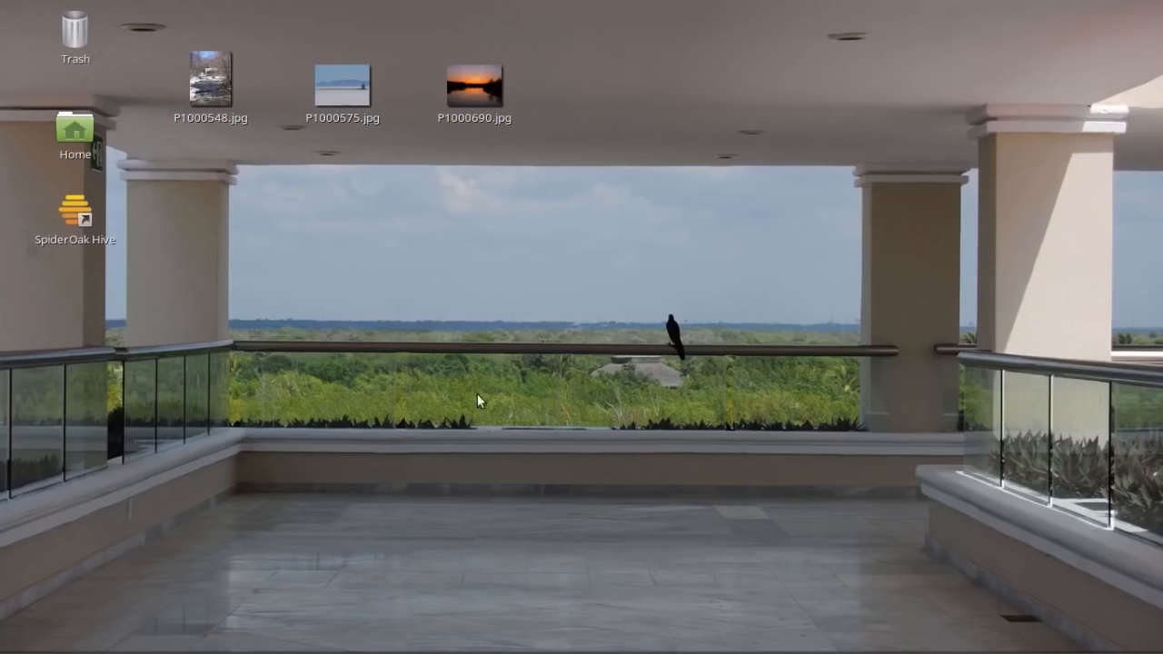
{"action": "mouse_move", "coordinate": [927, 652]}
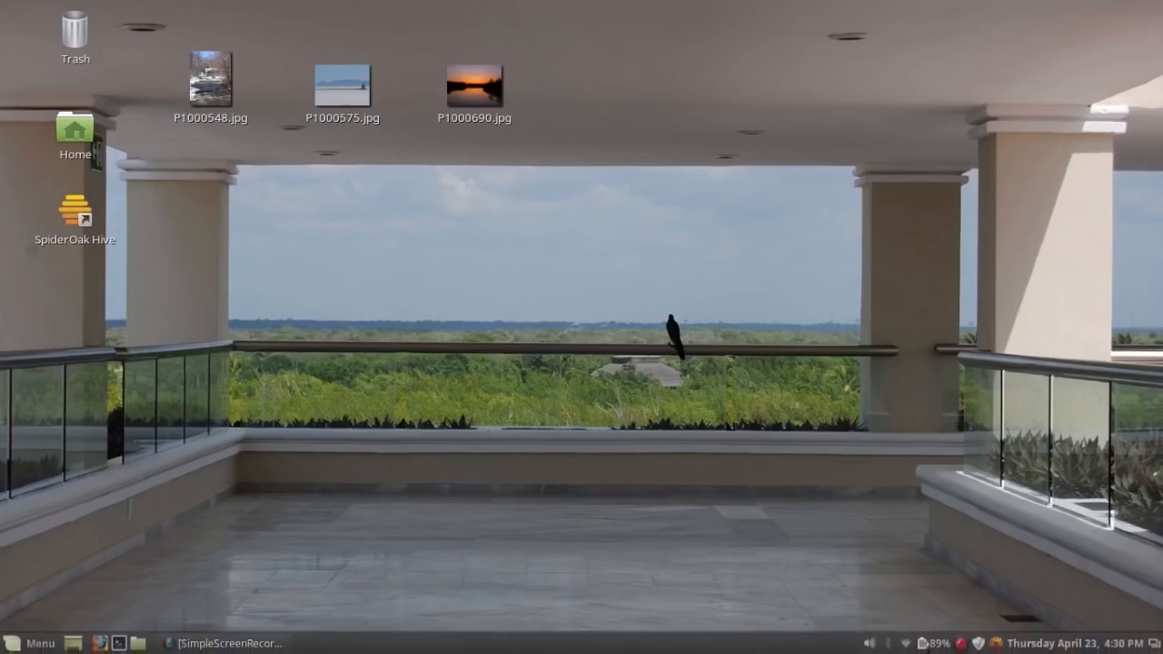
{"action": "right_click", "coordinate": [961, 643]}
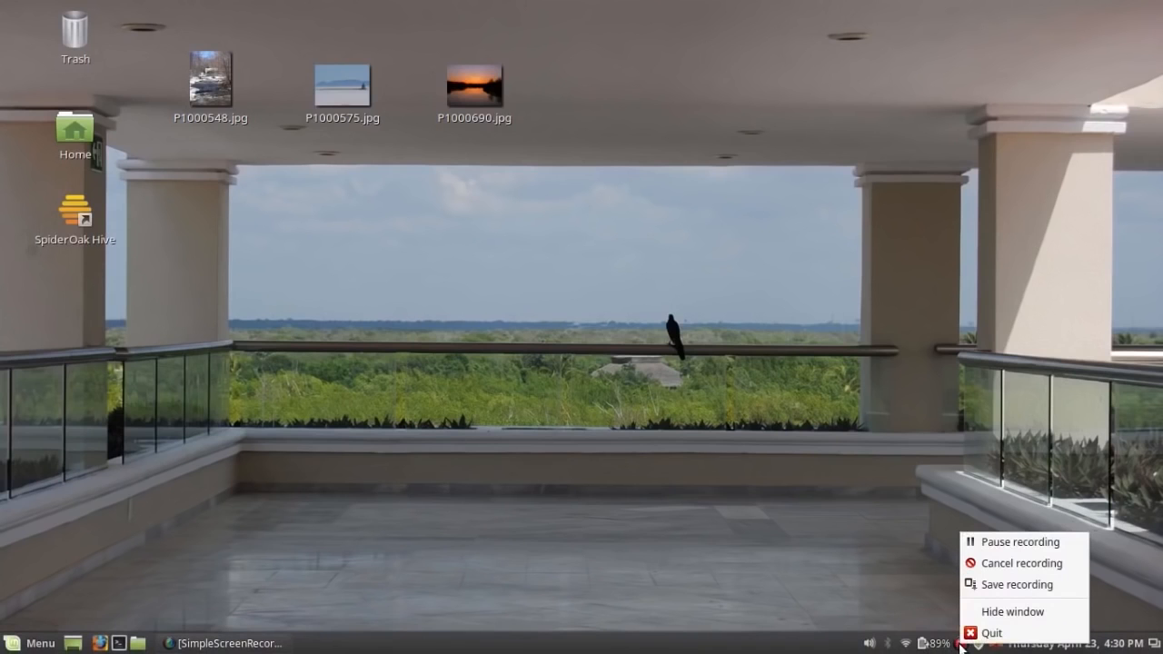